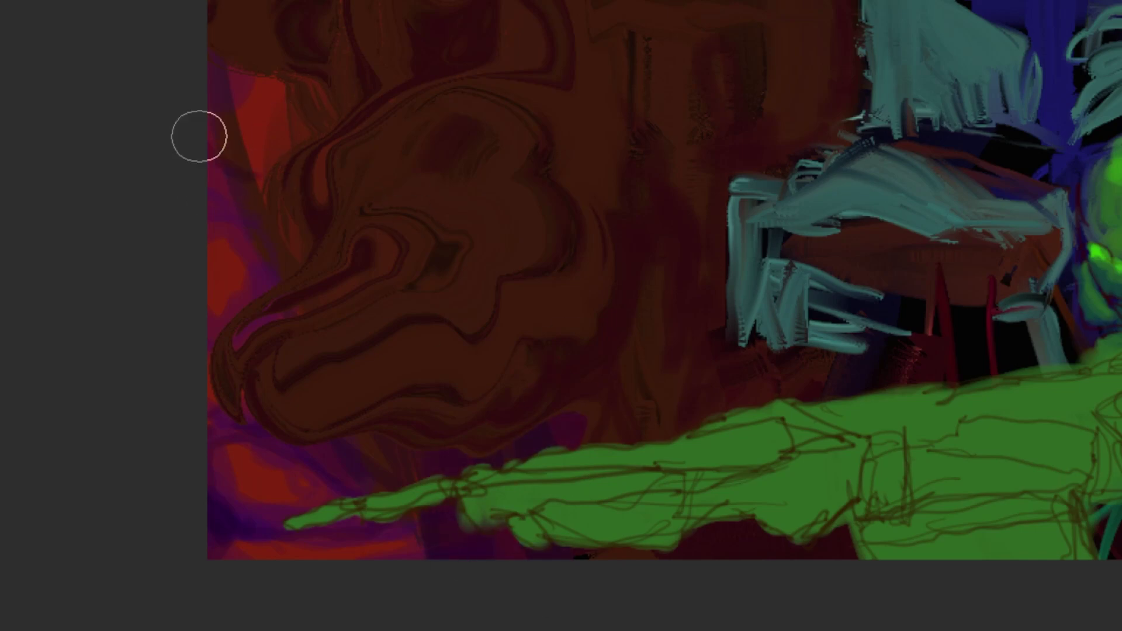
Step: Shade the outstretched green arm with darker strokes along the elbow, shoulder, forearm muscles and lower edge, softening the sketch lines
{"action": "scroll", "coordinate": [304, 147], "scroll_direction": "down", "scroll_amount": 4}
{"action": "scroll", "coordinate": [760, 132], "scroll_direction": "up", "scroll_amount": 3}
{"action": "scroll", "coordinate": [965, 445], "scroll_direction": "down", "scroll_amount": 1}
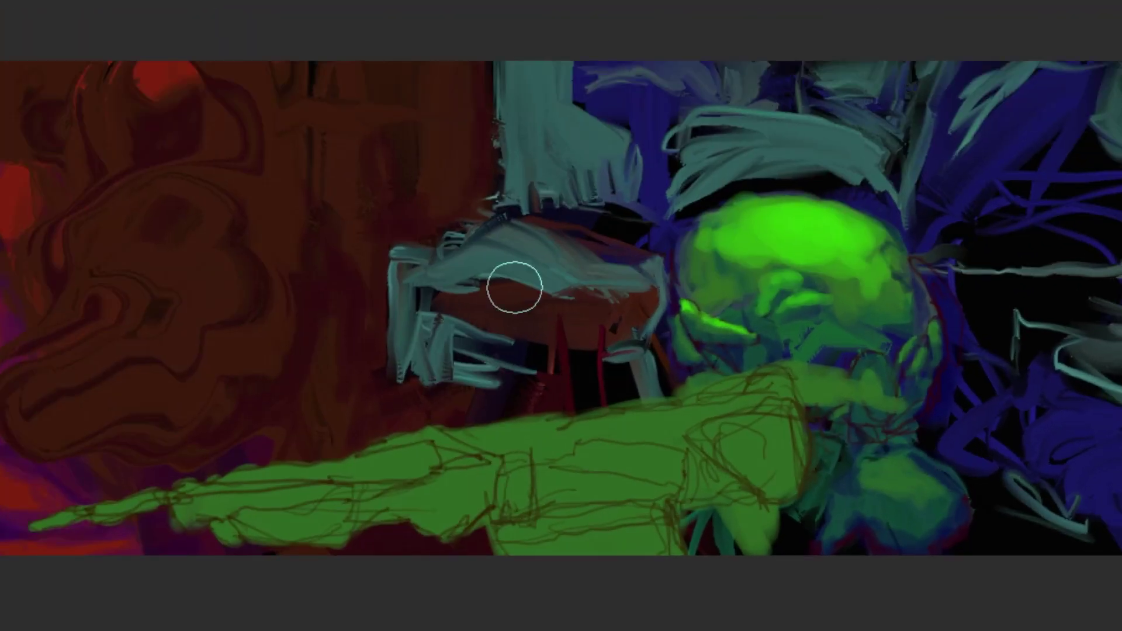
{"action": "mouse_move", "coordinate": [509, 541]}
{"action": "left_mouse_down"}
{"action": "mouse_move", "coordinate": [574, 513]}
{"action": "mouse_move", "coordinate": [661, 513]}
{"action": "mouse_move", "coordinate": [620, 512]}
{"action": "mouse_move", "coordinate": [576, 535]}
{"action": "mouse_move", "coordinate": [525, 530]}
{"action": "mouse_move", "coordinate": [518, 560]}
{"action": "mouse_move", "coordinate": [593, 531]}
{"action": "mouse_move", "coordinate": [678, 565]}
{"action": "mouse_move", "coordinate": [556, 515]}
{"action": "mouse_move", "coordinate": [755, 404]}
{"action": "mouse_move", "coordinate": [688, 495]}
{"action": "mouse_move", "coordinate": [710, 477]}
{"action": "mouse_move", "coordinate": [724, 506]}
{"action": "mouse_move", "coordinate": [760, 519]}
{"action": "mouse_move", "coordinate": [777, 570]}
{"action": "left_mouse_up"}
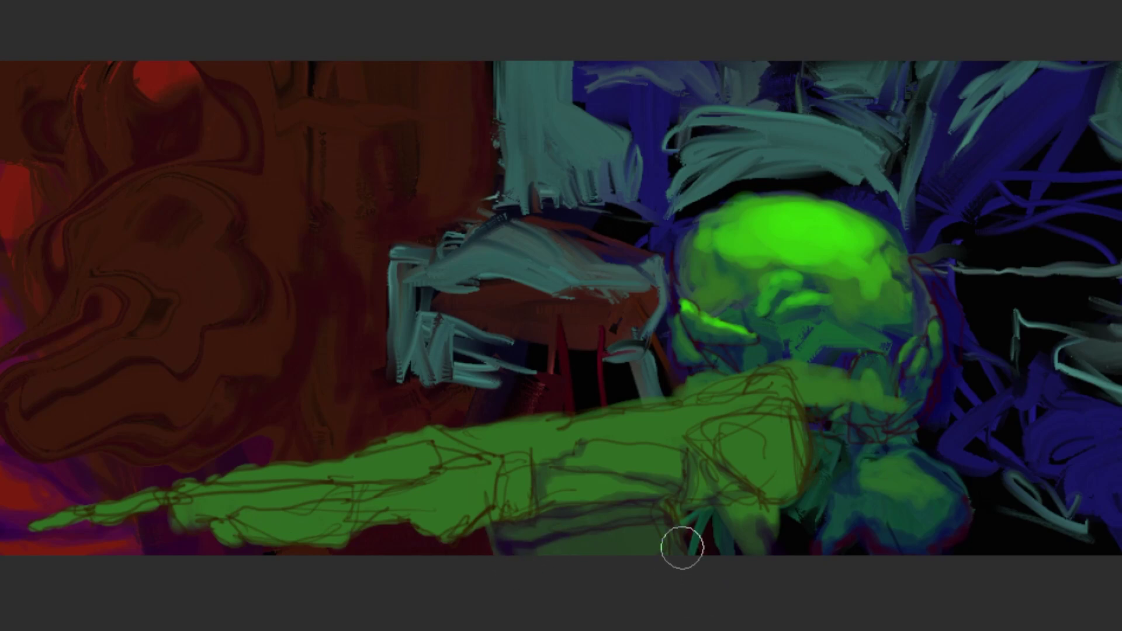
{"action": "mouse_move", "coordinate": [699, 466]}
{"action": "left_mouse_down"}
{"action": "mouse_move", "coordinate": [701, 440]}
{"action": "mouse_move", "coordinate": [776, 501]}
{"action": "mouse_move", "coordinate": [788, 454]}
{"action": "mouse_move", "coordinate": [796, 486]}
{"action": "mouse_move", "coordinate": [698, 422]}
{"action": "mouse_move", "coordinate": [824, 429]}
{"action": "left_mouse_up"}
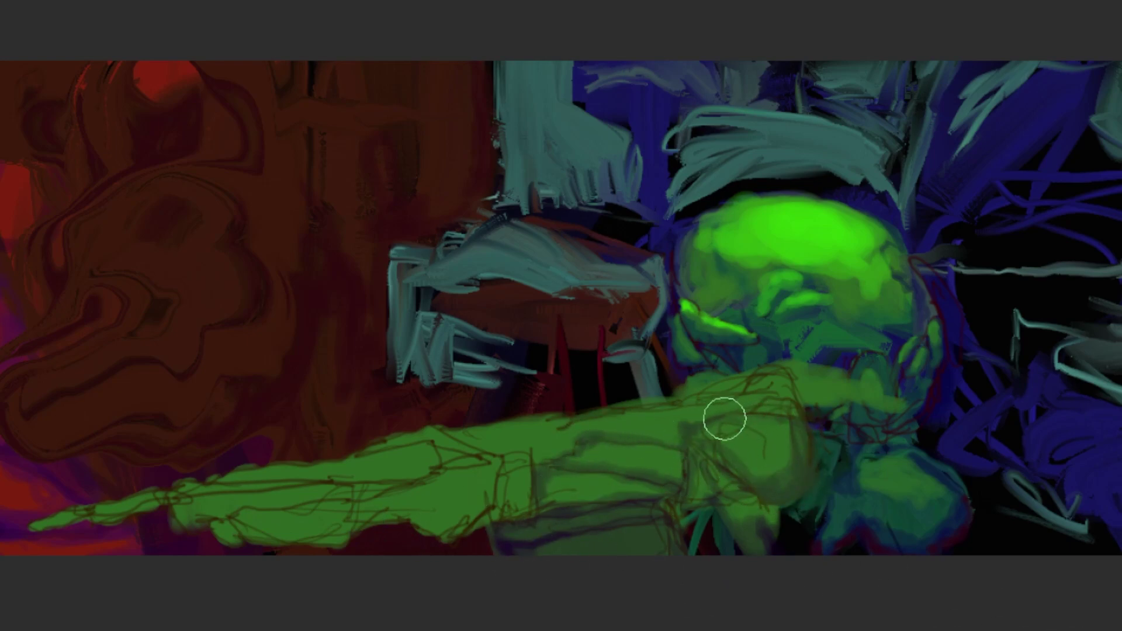
{"action": "left_click_drag", "start_coordinate": [409, 523], "coordinate": [473, 518]}
{"action": "mouse_move", "coordinate": [362, 523]}
{"action": "left_mouse_down"}
{"action": "mouse_move", "coordinate": [302, 543]}
{"action": "mouse_move", "coordinate": [245, 528]}
{"action": "left_mouse_up"}
{"action": "left_click_drag", "start_coordinate": [383, 481], "coordinate": [416, 475]}
{"action": "scroll", "coordinate": [590, 517], "scroll_direction": "down", "scroll_amount": 2}
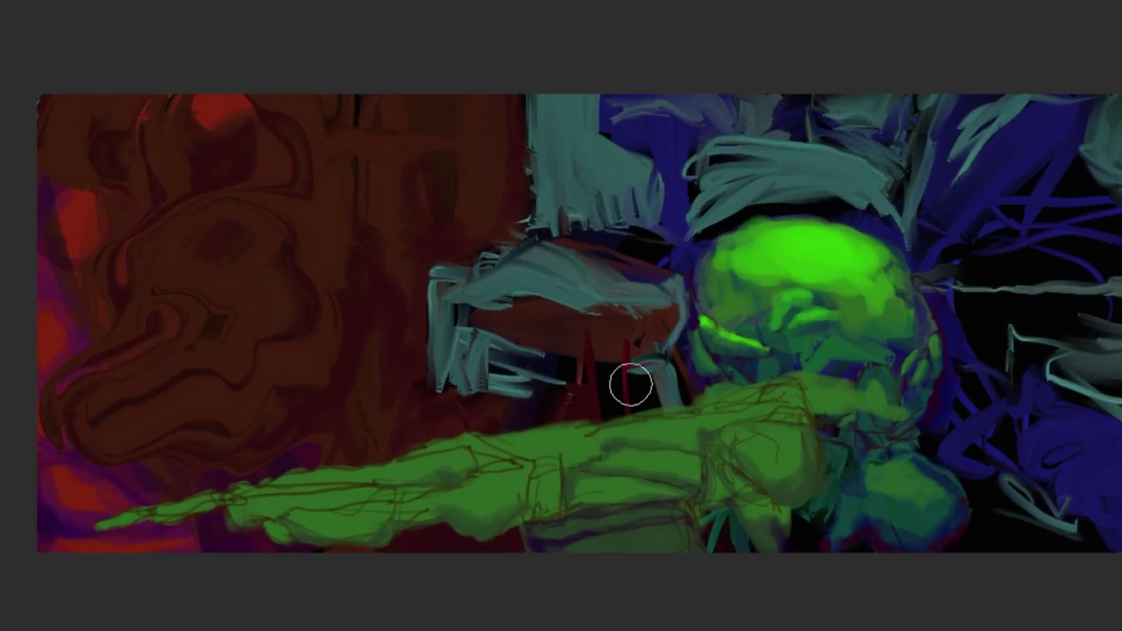
Step: Blend the elbow and forearm shading and add muted pink accents along the arm's upper side and muscles
{"action": "scroll", "coordinate": [631, 383], "scroll_direction": "up", "scroll_amount": 3}
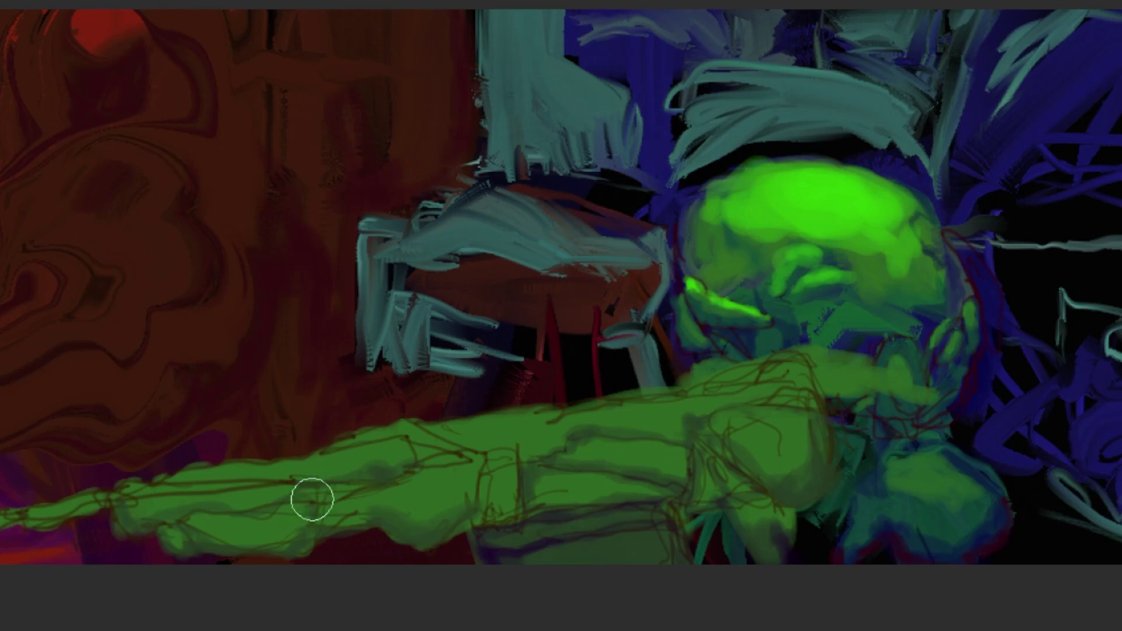
{"action": "mouse_move", "coordinate": [471, 468]}
{"action": "left_mouse_down"}
{"action": "mouse_move", "coordinate": [477, 498]}
{"action": "mouse_move", "coordinate": [472, 471]}
{"action": "mouse_move", "coordinate": [441, 438]}
{"action": "left_mouse_up"}
{"action": "mouse_move", "coordinate": [440, 437]}
{"action": "left_mouse_down"}
{"action": "mouse_move", "coordinate": [522, 458]}
{"action": "mouse_move", "coordinate": [534, 498]}
{"action": "left_mouse_up"}
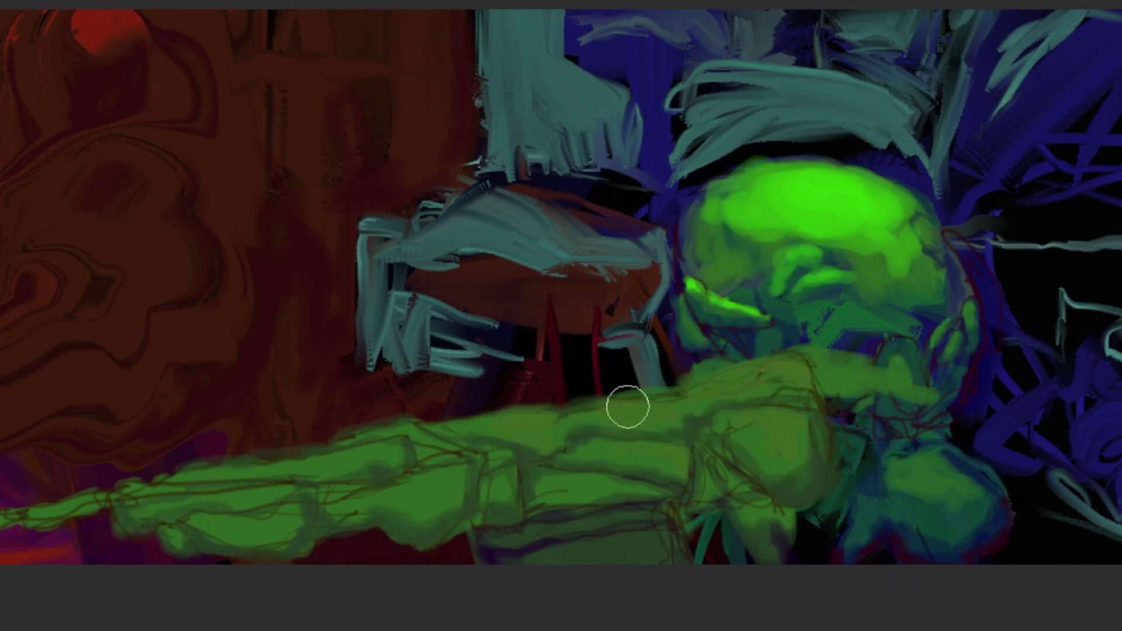
{"action": "left_click_drag", "start_coordinate": [554, 431], "coordinate": [613, 428]}
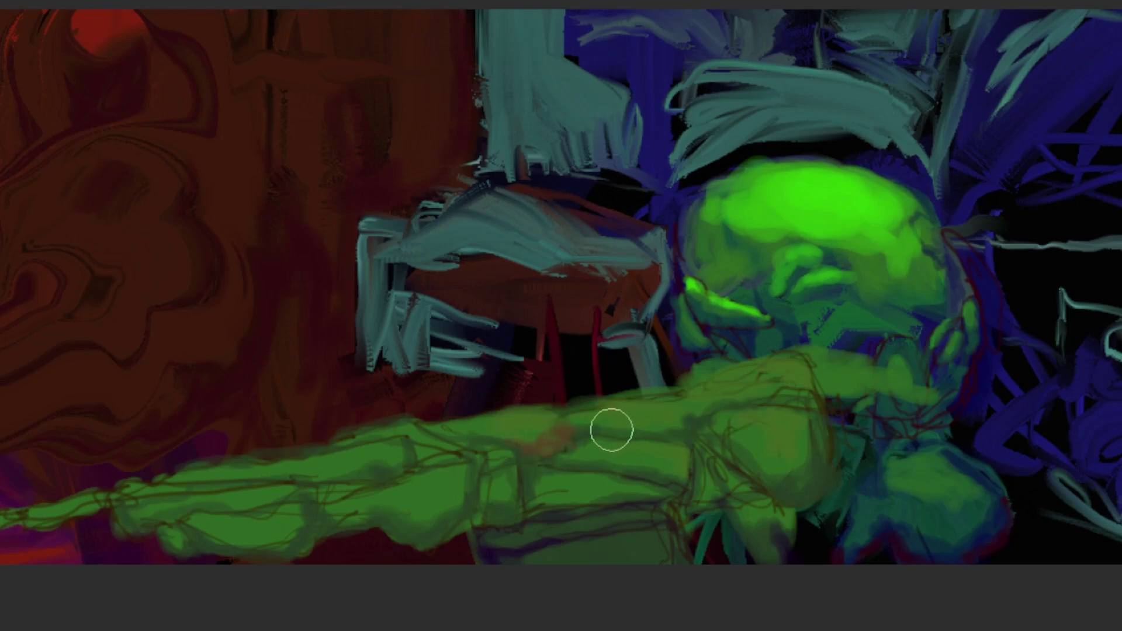
{"action": "left_click_drag", "start_coordinate": [687, 474], "coordinate": [675, 480]}
{"action": "left_click_drag", "start_coordinate": [386, 486], "coordinate": [656, 401]}
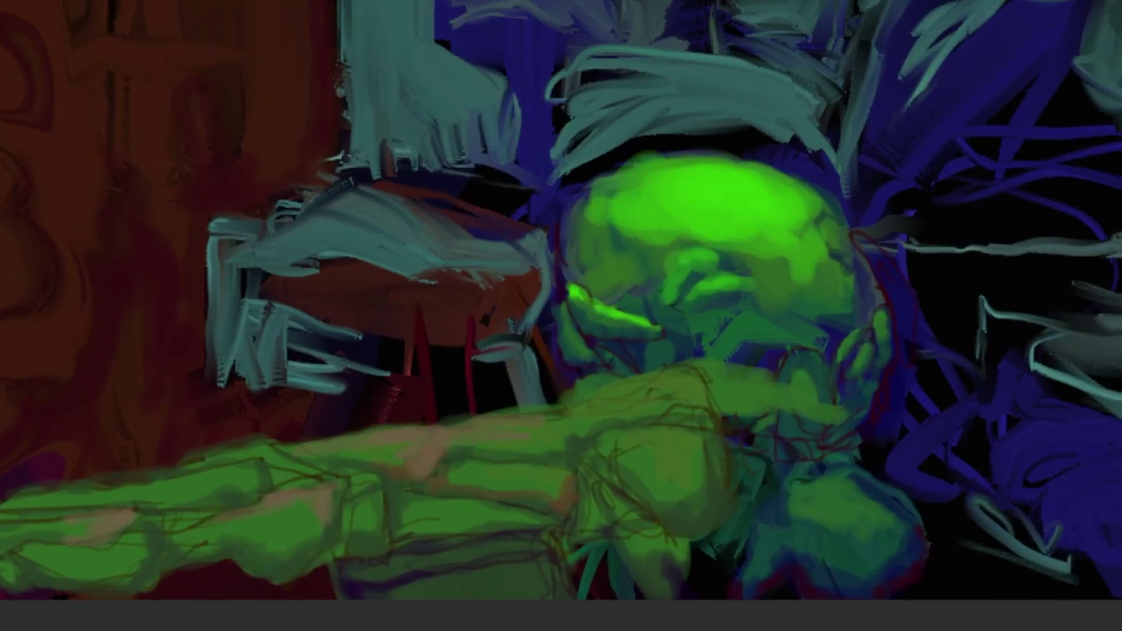
Step: Paint green strokes behind the ear and over the jaw and neck, and soften the shading on the shoulder
{"action": "mouse_move", "coordinate": [859, 293]}
{"action": "left_mouse_down"}
{"action": "mouse_move", "coordinate": [874, 241]}
{"action": "mouse_move", "coordinate": [866, 187]}
{"action": "mouse_move", "coordinate": [800, 178]}
{"action": "left_mouse_up"}
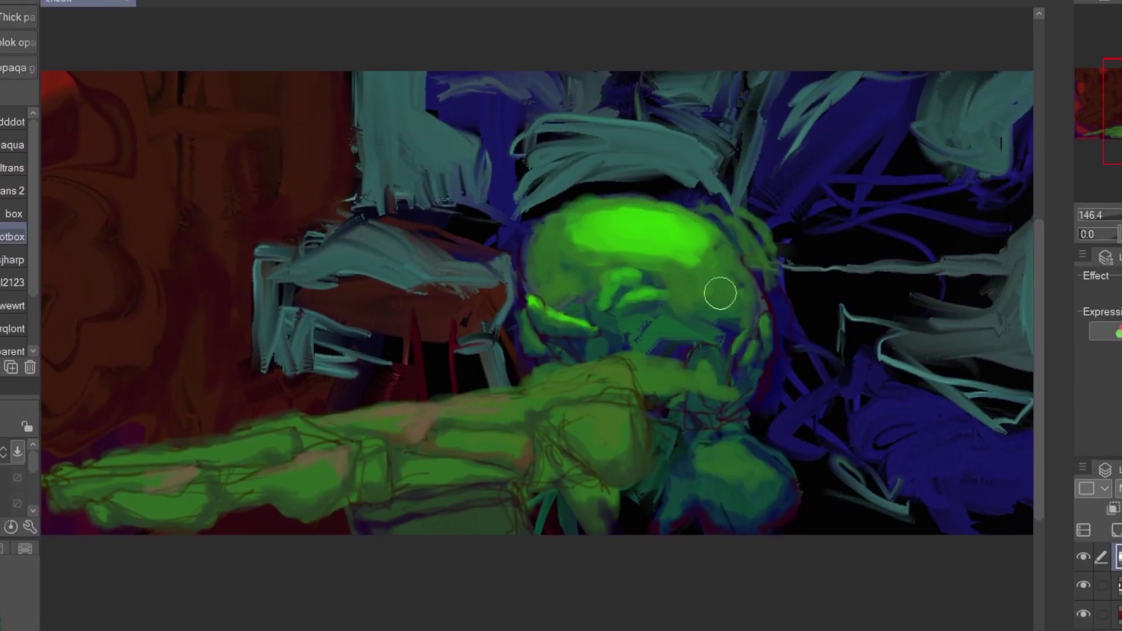
{"action": "mouse_move", "coordinate": [720, 293]}
{"action": "left_mouse_down"}
{"action": "mouse_move", "coordinate": [740, 376]}
{"action": "mouse_move", "coordinate": [672, 418]}
{"action": "mouse_move", "coordinate": [715, 404]}
{"action": "left_mouse_up"}
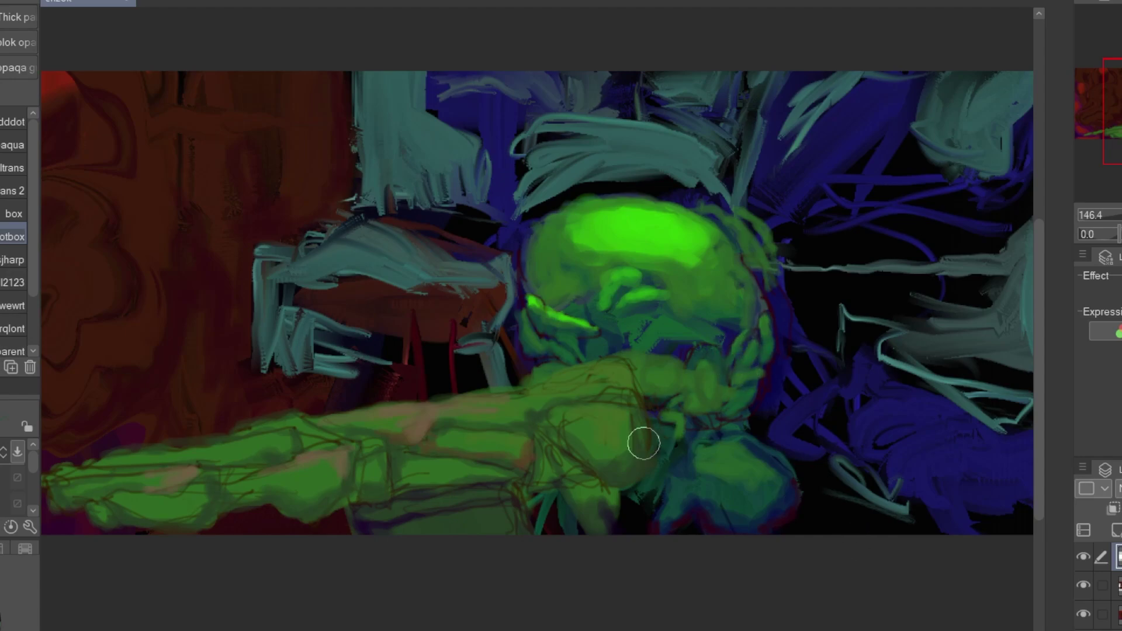
{"action": "mouse_move", "coordinate": [572, 437]}
{"action": "left_mouse_down"}
{"action": "mouse_move", "coordinate": [758, 472]}
{"action": "mouse_move", "coordinate": [741, 501]}
{"action": "left_mouse_up"}
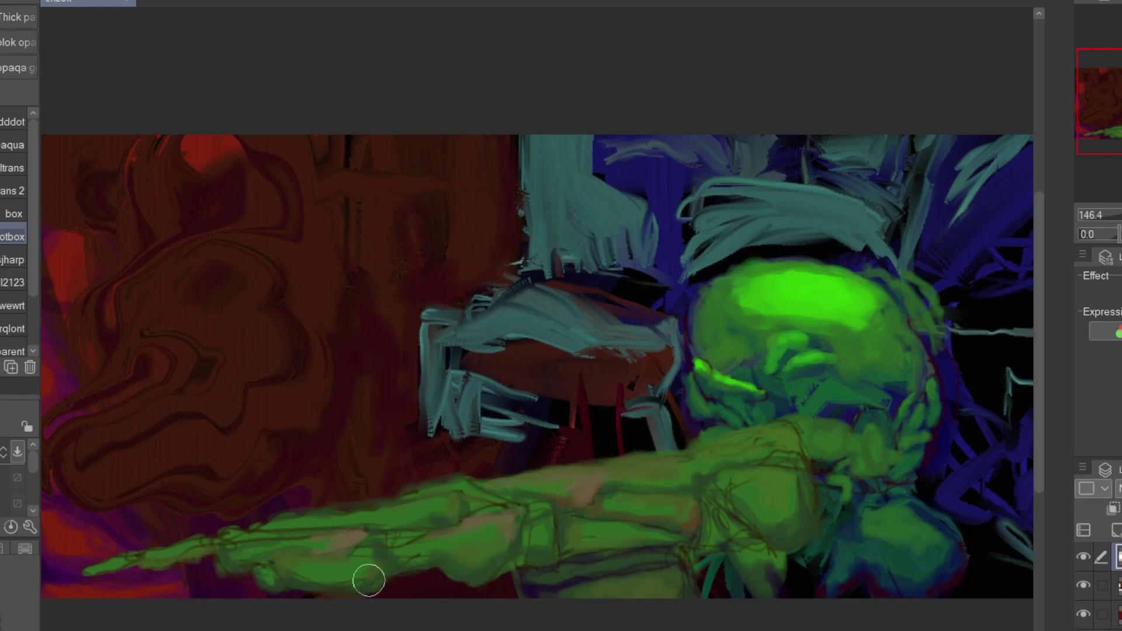
{"action": "scroll", "coordinate": [657, 210], "scroll_direction": "up", "scroll_amount": 5}
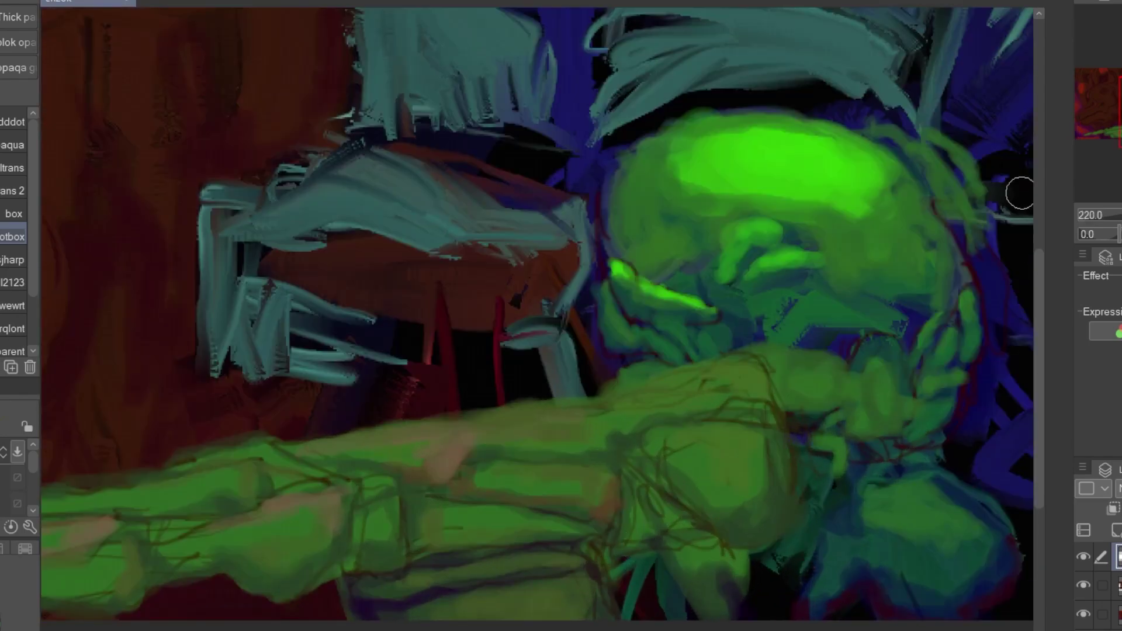
{"action": "scroll", "coordinate": [655, 550], "scroll_direction": "down", "scroll_amount": 2}
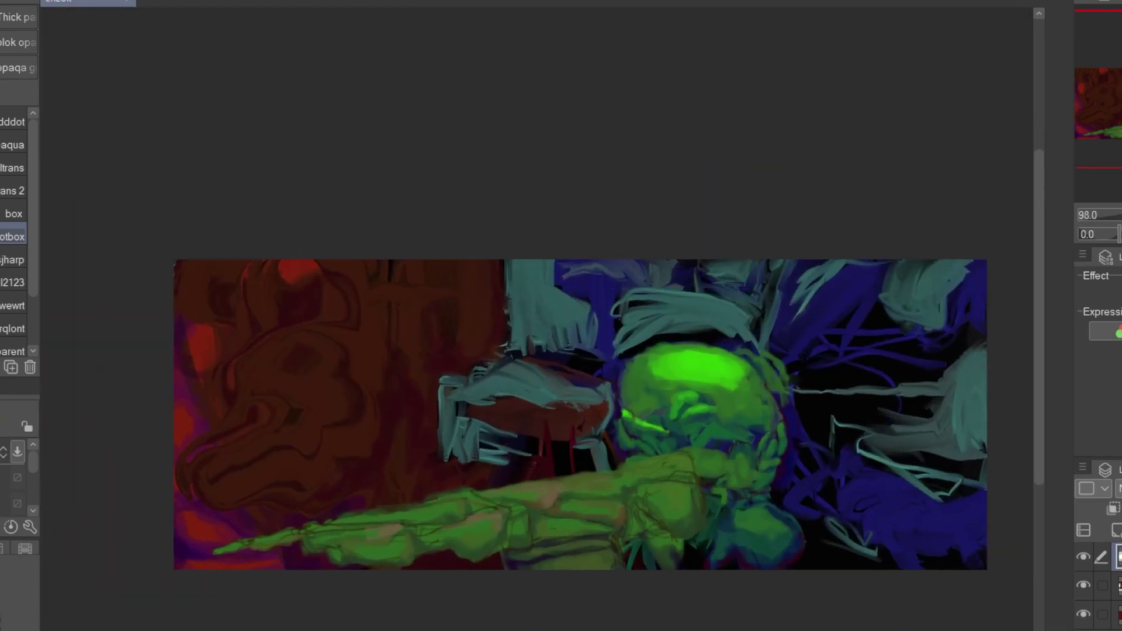
{"action": "scroll", "coordinate": [766, 403], "scroll_direction": "up", "scroll_amount": 3}
Step: Blend the arm's shading and paint over the lower face and chest with darker green tones
{"action": "left_click_drag", "start_coordinate": [293, 584], "coordinate": [803, 496]}
{"action": "scroll", "coordinate": [857, 544], "scroll_direction": "down", "scroll_amount": 6}
{"action": "left_click_drag", "start_coordinate": [859, 536], "coordinate": [448, 444]}
{"action": "mouse_move", "coordinate": [582, 296]}
{"action": "left_mouse_down"}
{"action": "mouse_move", "coordinate": [619, 302]}
{"action": "mouse_move", "coordinate": [534, 317]}
{"action": "mouse_move", "coordinate": [544, 242]}
{"action": "mouse_move", "coordinate": [473, 264]}
{"action": "mouse_move", "coordinate": [444, 257]}
{"action": "mouse_move", "coordinate": [512, 293]}
{"action": "mouse_move", "coordinate": [482, 300]}
{"action": "left_mouse_up"}
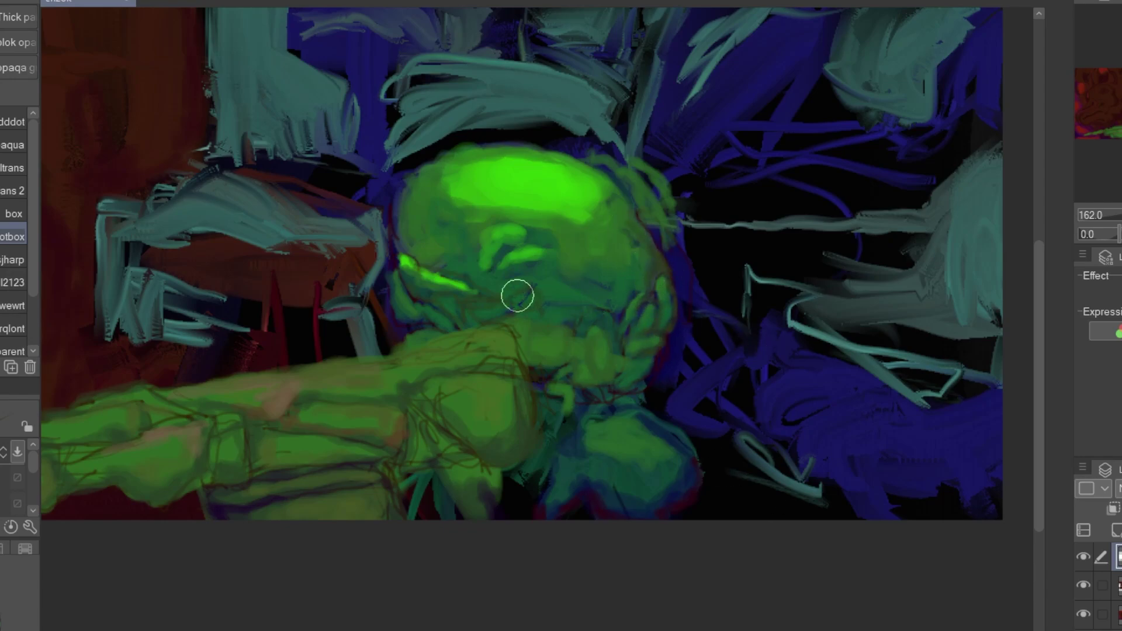
{"action": "mouse_move", "coordinate": [593, 477]}
{"action": "left_mouse_down"}
{"action": "mouse_move", "coordinate": [606, 486]}
{"action": "mouse_move", "coordinate": [632, 441]}
{"action": "mouse_move", "coordinate": [621, 466]}
{"action": "mouse_move", "coordinate": [583, 442]}
{"action": "left_mouse_up"}
{"action": "scroll", "coordinate": [614, 231], "scroll_direction": "down", "scroll_amount": 6}
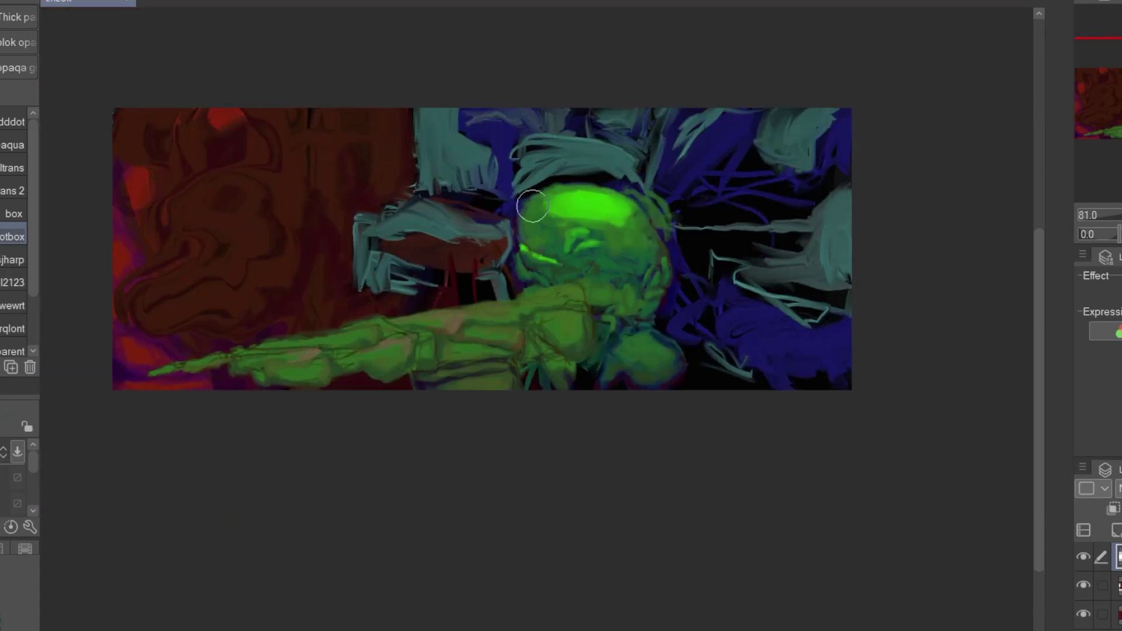
{"action": "scroll", "coordinate": [510, 206], "scroll_direction": "up", "scroll_amount": 4}
{"action": "scroll", "coordinate": [534, 413], "scroll_direction": "up", "scroll_amount": 9}
{"action": "scroll", "coordinate": [699, 403], "scroll_direction": "down", "scroll_amount": 7}
Step: Merge the painting layers into one and add a new raster layer above them
{"action": "left_click", "coordinate": [1084, 586]}
{"action": "left_click", "coordinate": [1084, 585]}
{"action": "key", "text": "ctrl+shift+n"}
{"action": "scroll", "coordinate": [701, 503], "scroll_direction": "up", "scroll_amount": 6}
{"action": "scroll", "coordinate": [709, 323], "scroll_direction": "down", "scroll_amount": 2}
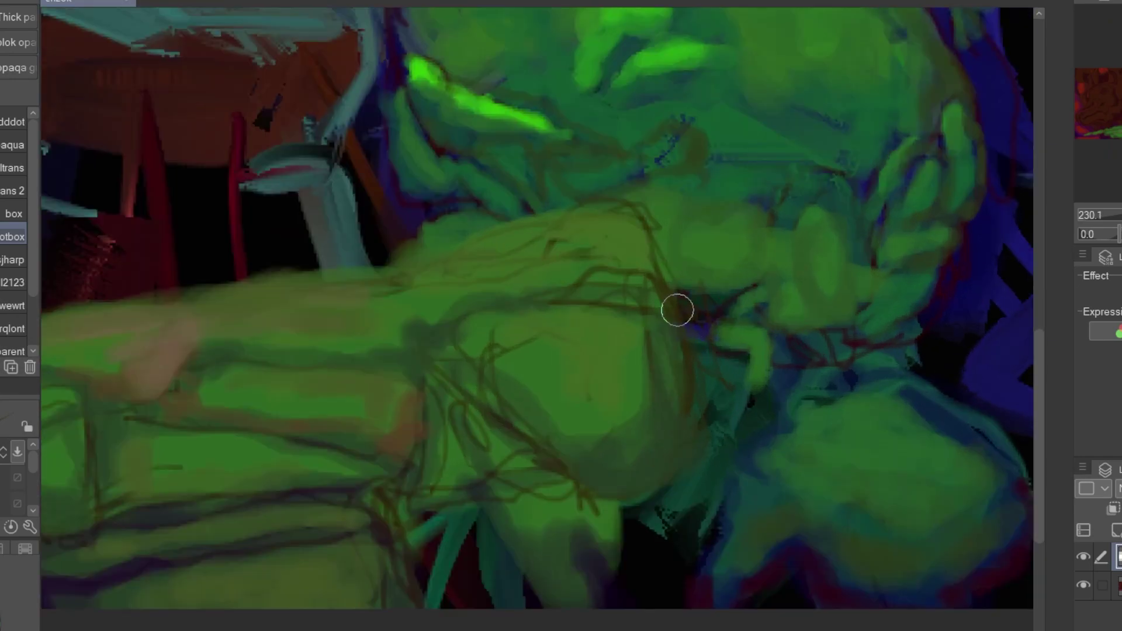
Step: Switch to a thin pen and lower the painting layer's opacity for use as a faint sketching guide
{"action": "scroll", "coordinate": [709, 323], "scroll_direction": "up", "scroll_amount": 7}
{"action": "scroll", "coordinate": [620, 319], "scroll_direction": "down", "scroll_amount": 9}
{"action": "key", "text": "p"}
{"action": "scroll", "coordinate": [637, 302], "scroll_direction": "down", "scroll_amount": 3}
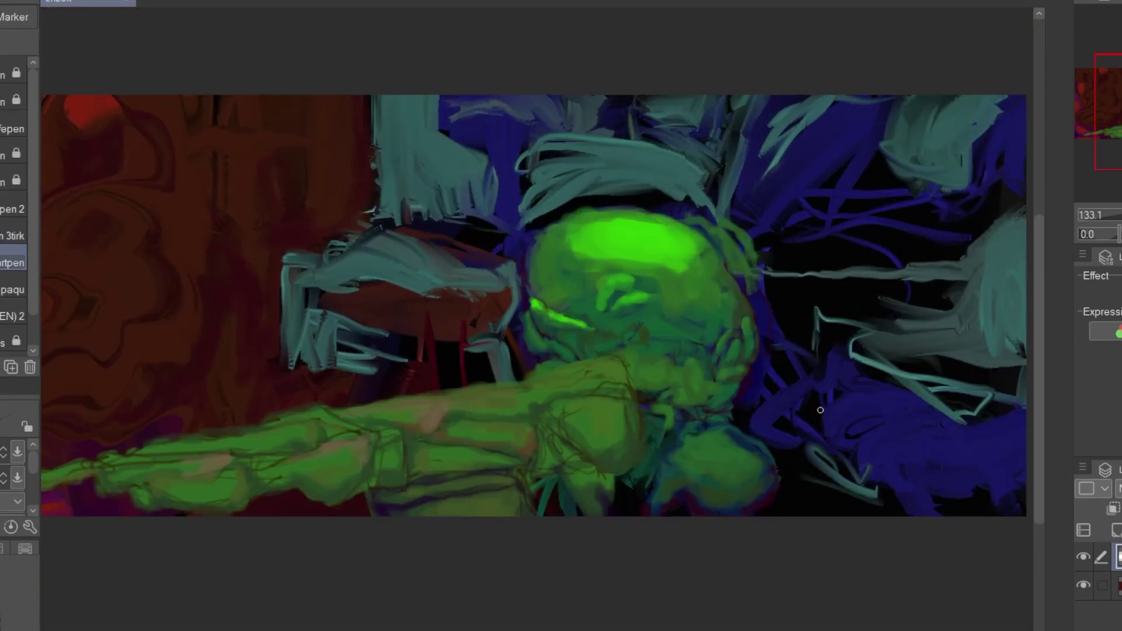
{"action": "scroll", "coordinate": [896, 416], "scroll_direction": "up", "scroll_amount": 2}
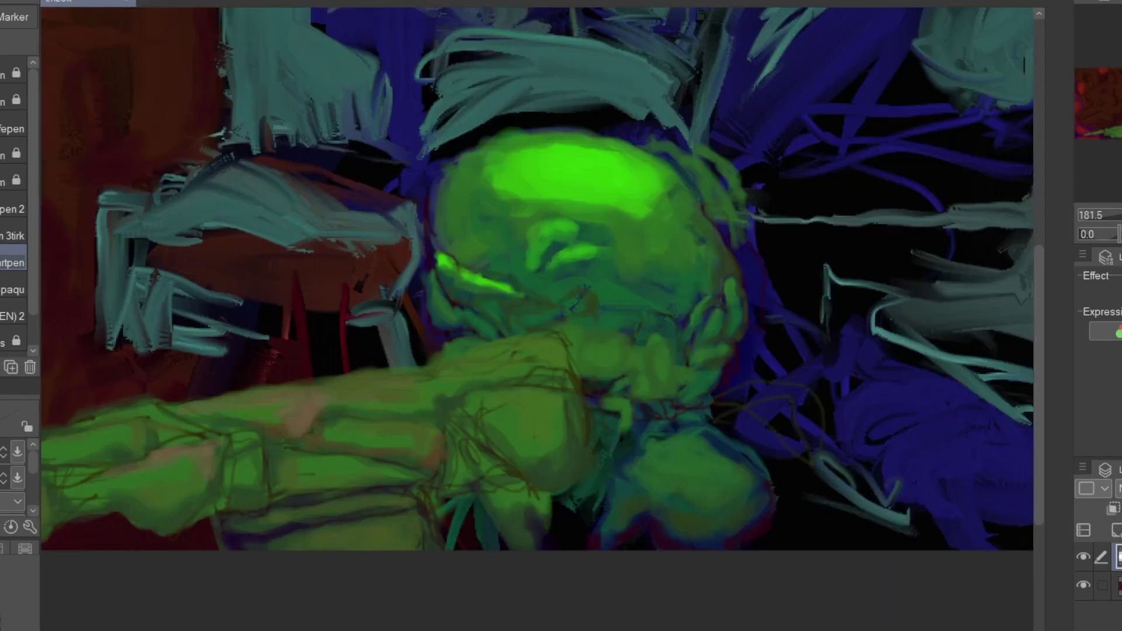
{"action": "left_click", "coordinate": [1119, 585]}
{"action": "left_click", "coordinate": [1121, 488]}
Step: Sketch the upper contours of a new form from the base of the head across the blue area to the canvas edge
{"action": "mouse_move", "coordinate": [736, 429]}
{"action": "left_mouse_down"}
{"action": "mouse_move", "coordinate": [826, 398]}
{"action": "mouse_move", "coordinate": [932, 471]}
{"action": "mouse_move", "coordinate": [875, 404]}
{"action": "mouse_move", "coordinate": [899, 401]}
{"action": "left_mouse_up"}
{"action": "left_click_drag", "start_coordinate": [926, 442], "coordinate": [1005, 473]}
{"action": "left_click_drag", "start_coordinate": [936, 473], "coordinate": [988, 508]}
{"action": "left_click_drag", "start_coordinate": [993, 468], "coordinate": [742, 436]}
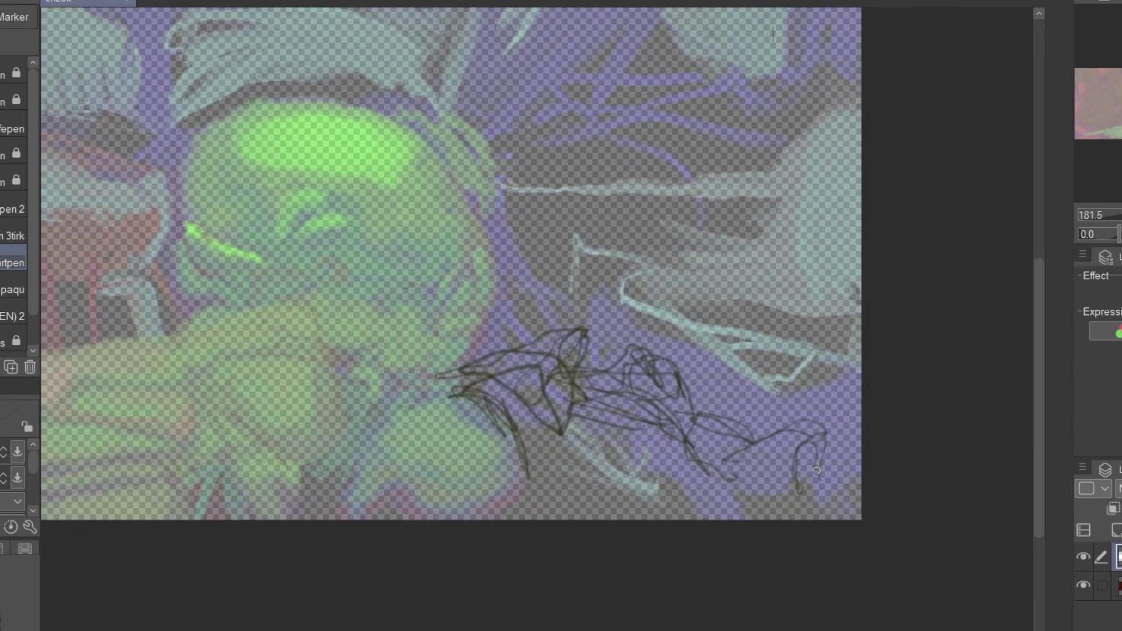
Step: Sketch dark fold lines down to the canvas's lower edge and a small branching shape over the green chest
{"action": "left_click_drag", "start_coordinate": [728, 462], "coordinate": [759, 445]}
{"action": "left_click_drag", "start_coordinate": [620, 480], "coordinate": [584, 411]}
{"action": "left_click_drag", "start_coordinate": [514, 415], "coordinate": [552, 515]}
{"action": "left_click_drag", "start_coordinate": [529, 412], "coordinate": [558, 516]}
{"action": "left_click_drag", "start_coordinate": [345, 444], "coordinate": [374, 517]}
{"action": "left_click_drag", "start_coordinate": [310, 474], "coordinate": [403, 435]}
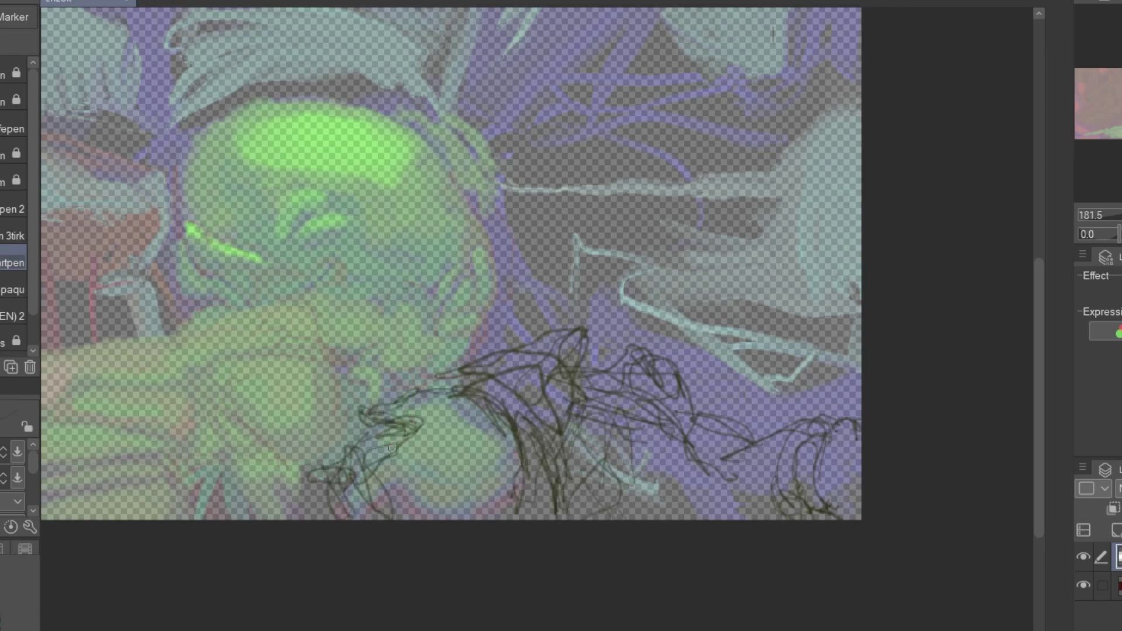
{"action": "mouse_move", "coordinate": [572, 426]}
{"action": "left_mouse_down"}
{"action": "mouse_move", "coordinate": [713, 491]}
{"action": "mouse_move", "coordinate": [649, 517]}
{"action": "left_mouse_up"}
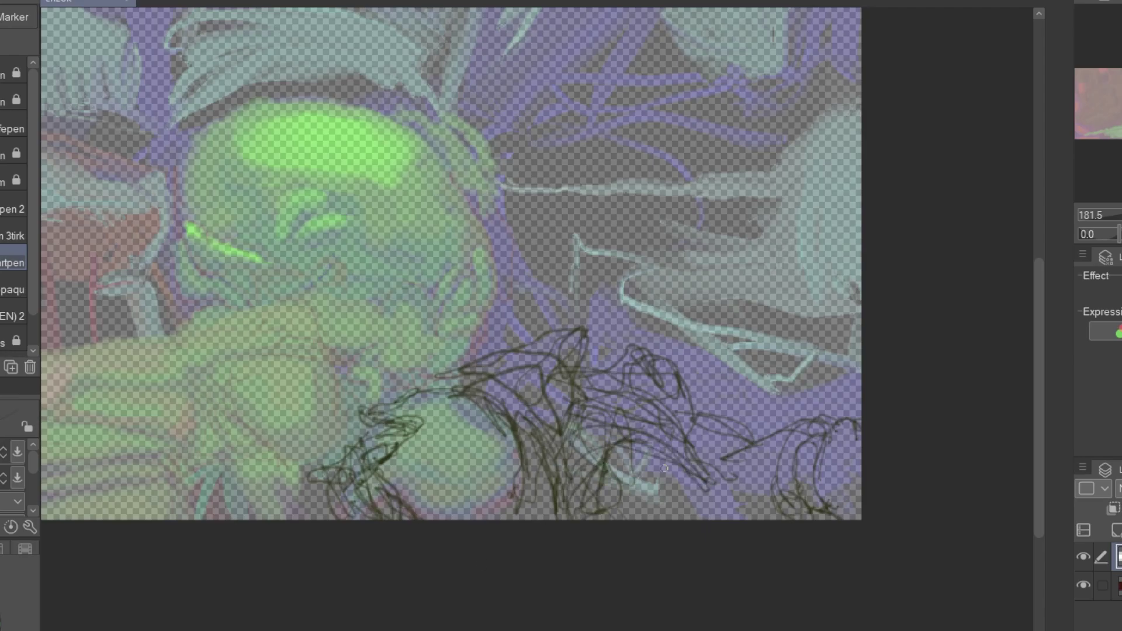
{"action": "left_click_drag", "start_coordinate": [629, 462], "coordinate": [756, 505]}
Step: Restore the painting layer to full opacity and check the new sketch against the whole composition
{"action": "left_click_drag", "start_coordinate": [445, 280], "coordinate": [638, 275]}
{"action": "scroll", "coordinate": [537, 374], "scroll_direction": "down", "scroll_amount": 1}
{"action": "left_click", "coordinate": [1119, 586]}
{"action": "left_click_drag", "start_coordinate": [1119, 489], "coordinate": [1121, 489]}
{"action": "scroll", "coordinate": [935, 348], "scroll_direction": "down", "scroll_amount": 4}
{"action": "left_click_drag", "start_coordinate": [310, 88], "coordinate": [331, 96]}
{"action": "scroll", "coordinate": [865, 353], "scroll_direction": "up", "scroll_amount": 3}
{"action": "scroll", "coordinate": [866, 353], "scroll_direction": "down", "scroll_amount": 3}
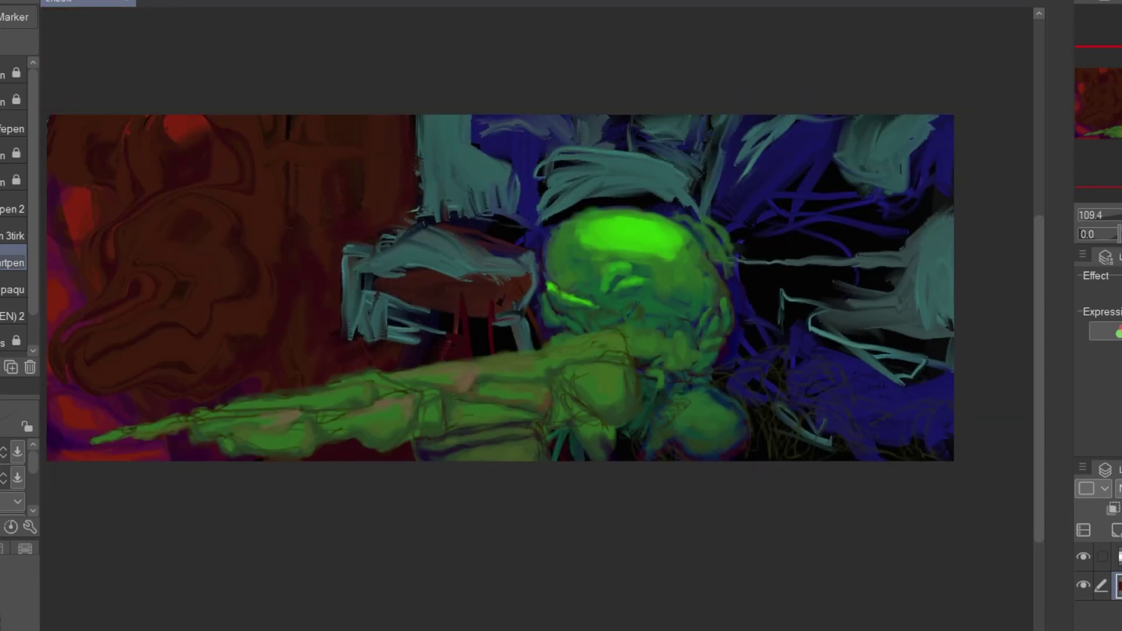
Step: Select the sketch layer and hide the painting layer to isolate the line work
{"action": "scroll", "coordinate": [514, 333], "scroll_direction": "up", "scroll_amount": 5}
{"action": "left_click", "coordinate": [1120, 557]}
{"action": "left_click", "coordinate": [1084, 586]}
{"action": "scroll", "coordinate": [789, 408], "scroll_direction": "down", "scroll_amount": 3}
{"action": "scroll", "coordinate": [865, 377], "scroll_direction": "up", "scroll_amount": 6}
{"action": "left_click_drag", "start_coordinate": [864, 377], "coordinate": [693, 314]}
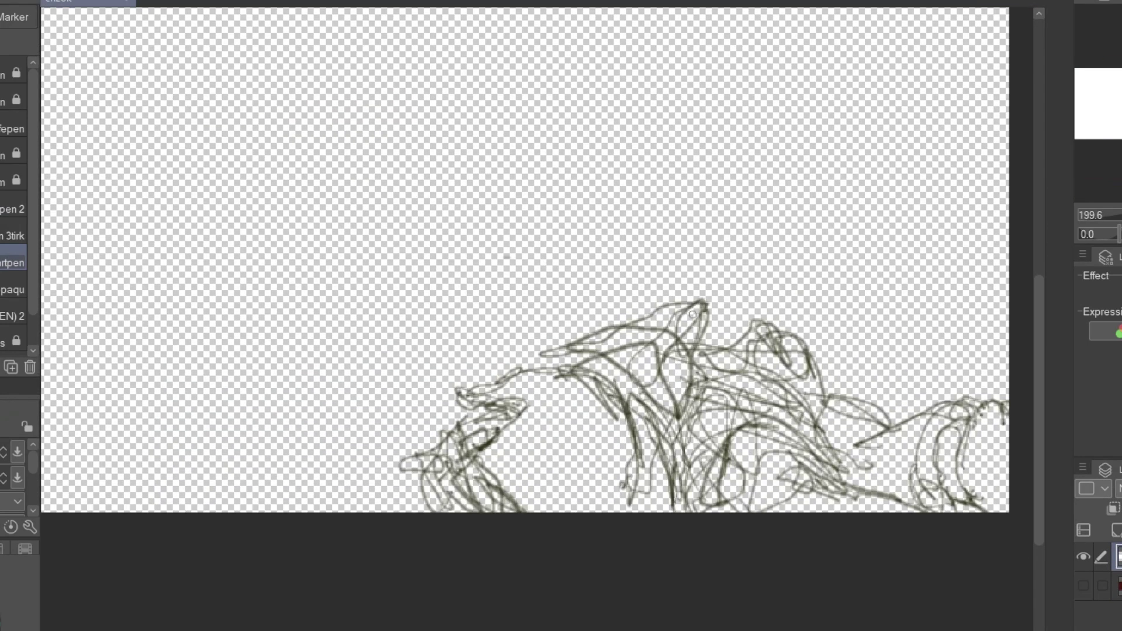
Step: Thicken the fold lines of the sketch and add a rounded finger-like shape and extra contours near its lower edge
{"action": "mouse_move", "coordinate": [774, 421]}
{"action": "left_mouse_down"}
{"action": "mouse_move", "coordinate": [835, 485]}
{"action": "mouse_move", "coordinate": [881, 491]}
{"action": "mouse_move", "coordinate": [812, 425]}
{"action": "mouse_move", "coordinate": [877, 457]}
{"action": "mouse_move", "coordinate": [919, 412]}
{"action": "mouse_move", "coordinate": [760, 485]}
{"action": "mouse_move", "coordinate": [781, 508]}
{"action": "mouse_move", "coordinate": [565, 423]}
{"action": "mouse_move", "coordinate": [691, 525]}
{"action": "left_mouse_up"}
{"action": "left_click_drag", "start_coordinate": [524, 369], "coordinate": [649, 468]}
{"action": "mouse_move", "coordinate": [620, 403]}
{"action": "left_mouse_down"}
{"action": "mouse_move", "coordinate": [650, 515]}
{"action": "mouse_move", "coordinate": [685, 394]}
{"action": "left_mouse_up"}
{"action": "mouse_move", "coordinate": [958, 439]}
{"action": "left_mouse_down"}
{"action": "mouse_move", "coordinate": [948, 465]}
{"action": "mouse_move", "coordinate": [954, 433]}
{"action": "left_mouse_up"}
{"action": "key", "text": "e"}
{"action": "key", "text": "p"}
{"action": "left_click_drag", "start_coordinate": [975, 422], "coordinate": [986, 511]}
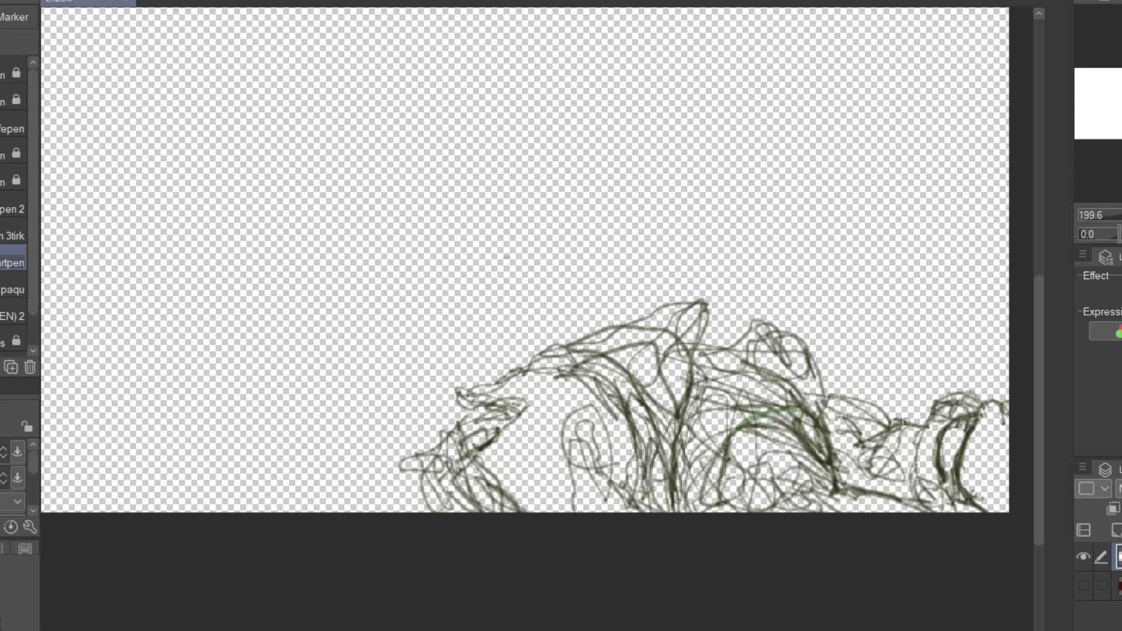
{"action": "left_click_drag", "start_coordinate": [1003, 462], "coordinate": [886, 420]}
Step: Add a new layer for colouring the sketched form and check it against the painting
{"action": "left_click", "coordinate": [1116, 530]}
{"action": "left_click", "coordinate": [1084, 614]}
{"action": "left_click", "coordinate": [1084, 614]}
{"action": "left_click", "coordinate": [2, 263]}
{"action": "mouse_move", "coordinate": [805, 436]}
{"action": "left_mouse_down"}
{"action": "mouse_move", "coordinate": [838, 374]}
{"action": "mouse_move", "coordinate": [786, 383]}
{"action": "left_mouse_up"}
{"action": "key", "text": "ctrl+z"}
{"action": "mouse_move", "coordinate": [865, 390]}
{"action": "left_mouse_down"}
{"action": "mouse_move", "coordinate": [855, 438]}
{"action": "mouse_move", "coordinate": [874, 447]}
{"action": "left_mouse_up"}
{"action": "key", "text": "ctrl+z"}
Step: Fill the sketched form with translucent green and build up darker green along its lower edge
{"action": "left_click", "coordinate": [13, 167]}
{"action": "mouse_move", "coordinate": [364, 398]}
{"action": "left_mouse_down"}
{"action": "mouse_move", "coordinate": [374, 343]}
{"action": "mouse_move", "coordinate": [422, 320]}
{"action": "mouse_move", "coordinate": [564, 309]}
{"action": "mouse_move", "coordinate": [477, 301]}
{"action": "mouse_move", "coordinate": [594, 363]}
{"action": "mouse_move", "coordinate": [679, 362]}
{"action": "mouse_move", "coordinate": [613, 315]}
{"action": "mouse_move", "coordinate": [681, 334]}
{"action": "mouse_move", "coordinate": [612, 379]}
{"action": "mouse_move", "coordinate": [708, 415]}
{"action": "mouse_move", "coordinate": [760, 388]}
{"action": "mouse_move", "coordinate": [825, 429]}
{"action": "mouse_move", "coordinate": [846, 368]}
{"action": "mouse_move", "coordinate": [877, 468]}
{"action": "left_mouse_up"}
{"action": "mouse_move", "coordinate": [620, 460]}
{"action": "left_mouse_down"}
{"action": "mouse_move", "coordinate": [473, 386]}
{"action": "mouse_move", "coordinate": [376, 472]}
{"action": "mouse_move", "coordinate": [310, 432]}
{"action": "mouse_move", "coordinate": [342, 393]}
{"action": "mouse_move", "coordinate": [304, 432]}
{"action": "left_mouse_up"}
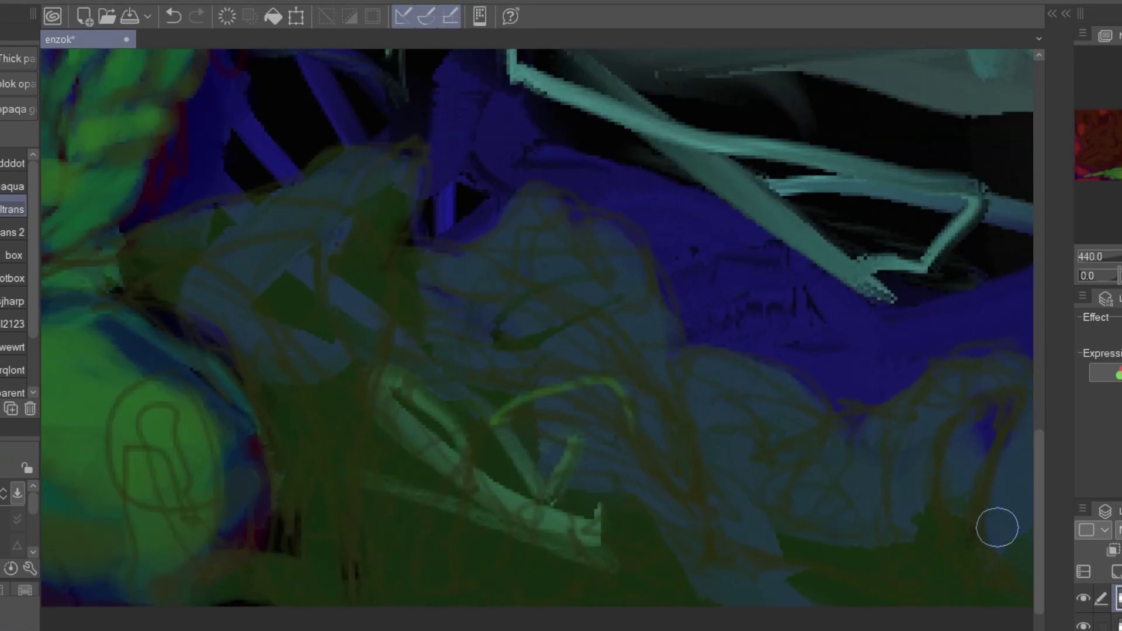
{"action": "scroll", "coordinate": [814, 359], "scroll_direction": "down", "scroll_amount": 4}
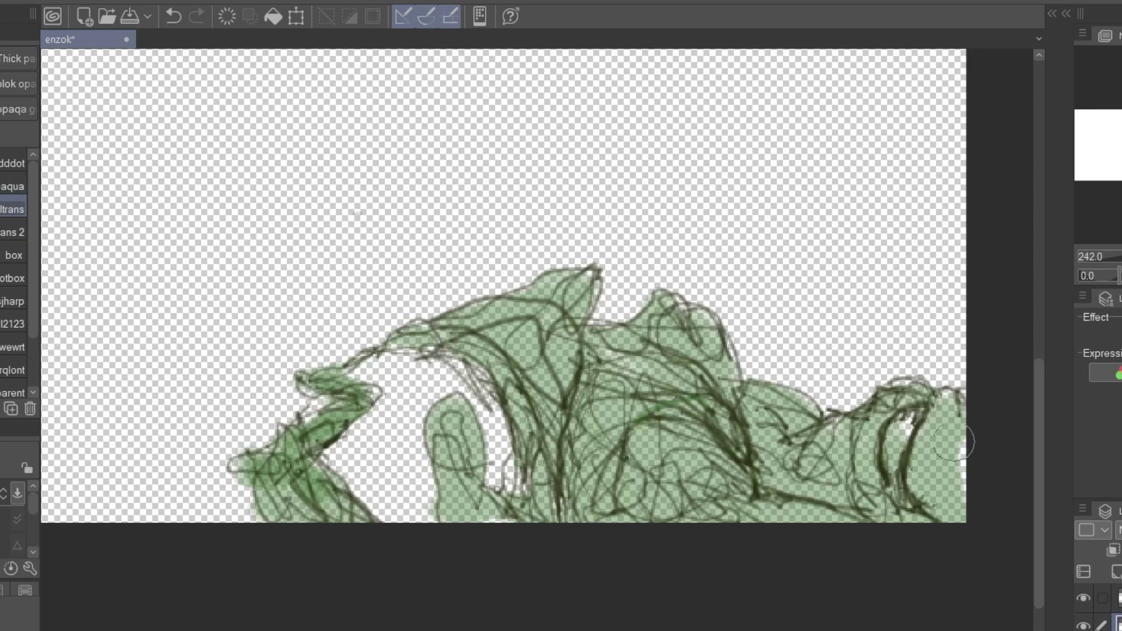
{"action": "mouse_move", "coordinate": [947, 409]}
{"action": "left_mouse_down"}
{"action": "mouse_move", "coordinate": [935, 435]}
{"action": "mouse_move", "coordinate": [946, 491]}
{"action": "mouse_move", "coordinate": [930, 497]}
{"action": "mouse_move", "coordinate": [830, 462]}
{"action": "mouse_move", "coordinate": [655, 467]}
{"action": "mouse_move", "coordinate": [661, 380]}
{"action": "mouse_move", "coordinate": [760, 374]}
{"action": "mouse_move", "coordinate": [945, 514]}
{"action": "mouse_move", "coordinate": [776, 529]}
{"action": "mouse_move", "coordinate": [590, 491]}
{"action": "mouse_move", "coordinate": [546, 524]}
{"action": "mouse_move", "coordinate": [450, 444]}
{"action": "mouse_move", "coordinate": [544, 531]}
{"action": "left_mouse_up"}
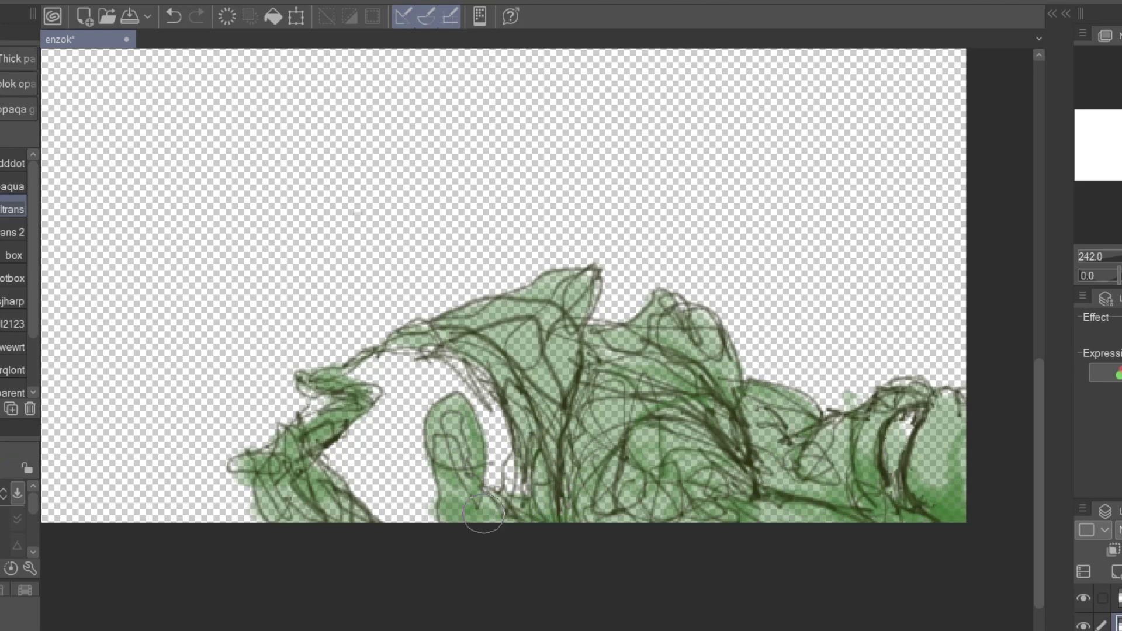
{"action": "mouse_move", "coordinate": [276, 478]}
{"action": "left_mouse_down"}
{"action": "mouse_move", "coordinate": [370, 528]}
{"action": "mouse_move", "coordinate": [278, 519]}
{"action": "mouse_move", "coordinate": [328, 549]}
{"action": "left_mouse_up"}
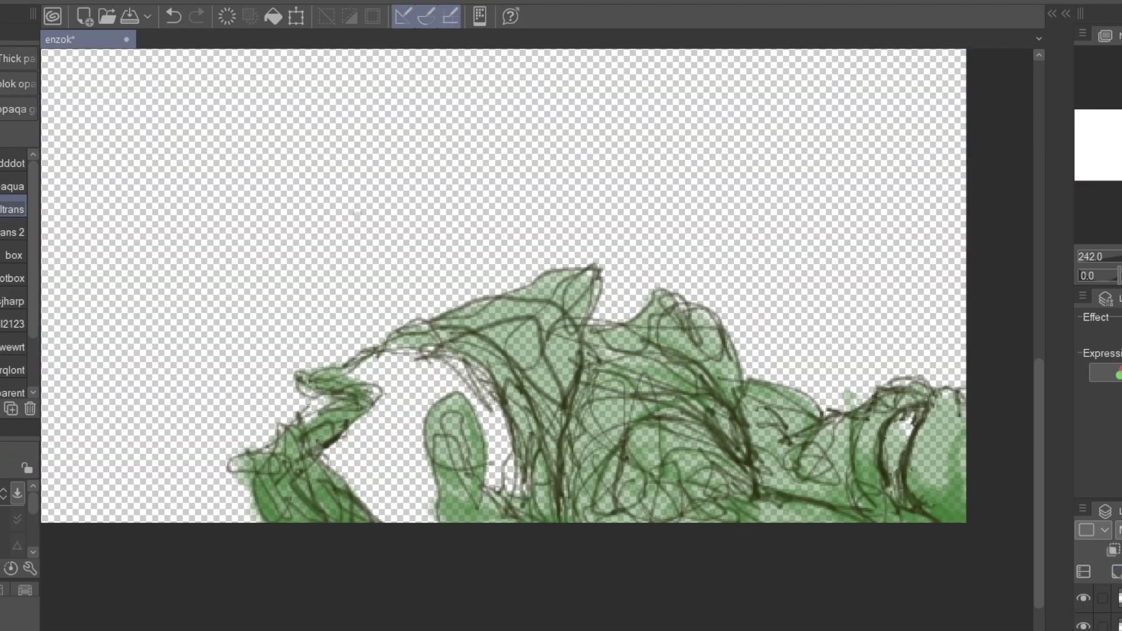
Step: Switch to the aqua brush and cover the sketched form with olive green, leaving orange touches along its edges
{"action": "left_click", "coordinate": [13, 187]}
{"action": "mouse_move", "coordinate": [667, 430]}
{"action": "left_mouse_down"}
{"action": "mouse_move", "coordinate": [724, 475]}
{"action": "mouse_move", "coordinate": [1000, 522]}
{"action": "mouse_move", "coordinate": [909, 420]}
{"action": "mouse_move", "coordinate": [831, 463]}
{"action": "mouse_move", "coordinate": [769, 441]}
{"action": "mouse_move", "coordinate": [728, 404]}
{"action": "left_mouse_up"}
{"action": "mouse_move", "coordinate": [555, 304]}
{"action": "left_mouse_down"}
{"action": "mouse_move", "coordinate": [502, 362]}
{"action": "mouse_move", "coordinate": [501, 326]}
{"action": "mouse_move", "coordinate": [564, 288]}
{"action": "mouse_move", "coordinate": [642, 343]}
{"action": "mouse_move", "coordinate": [696, 325]}
{"action": "mouse_move", "coordinate": [485, 315]}
{"action": "mouse_move", "coordinate": [409, 339]}
{"action": "mouse_move", "coordinate": [342, 372]}
{"action": "mouse_move", "coordinate": [304, 445]}
{"action": "mouse_move", "coordinate": [265, 463]}
{"action": "mouse_move", "coordinate": [446, 429]}
{"action": "mouse_move", "coordinate": [462, 501]}
{"action": "mouse_move", "coordinate": [514, 468]}
{"action": "left_mouse_up"}
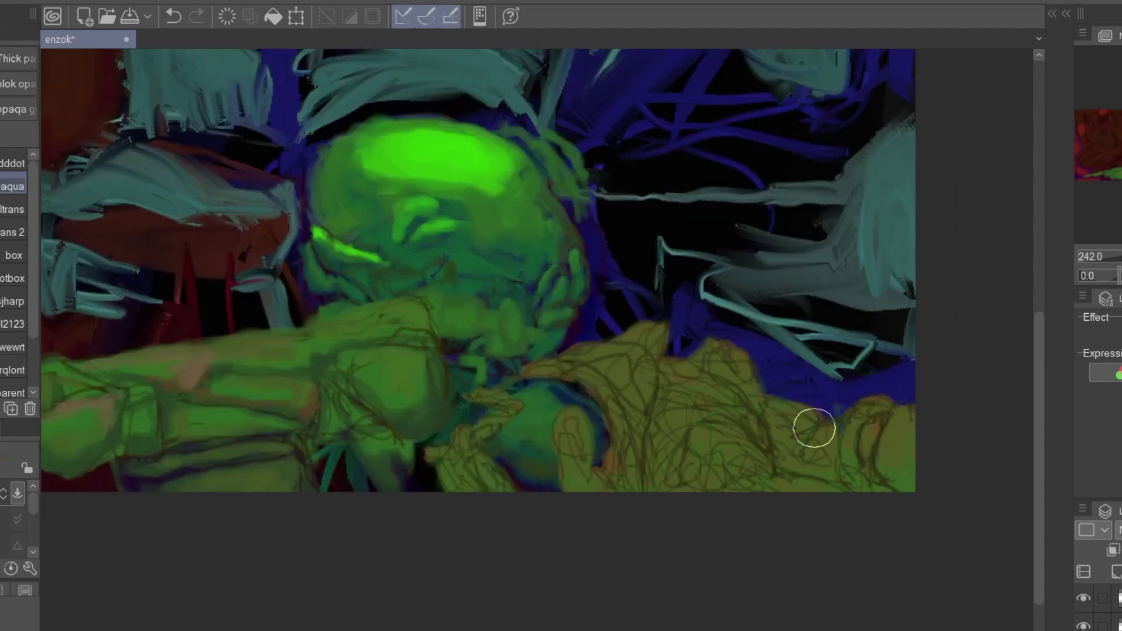
{"action": "scroll", "coordinate": [814, 426], "scroll_direction": "up", "scroll_amount": 3}
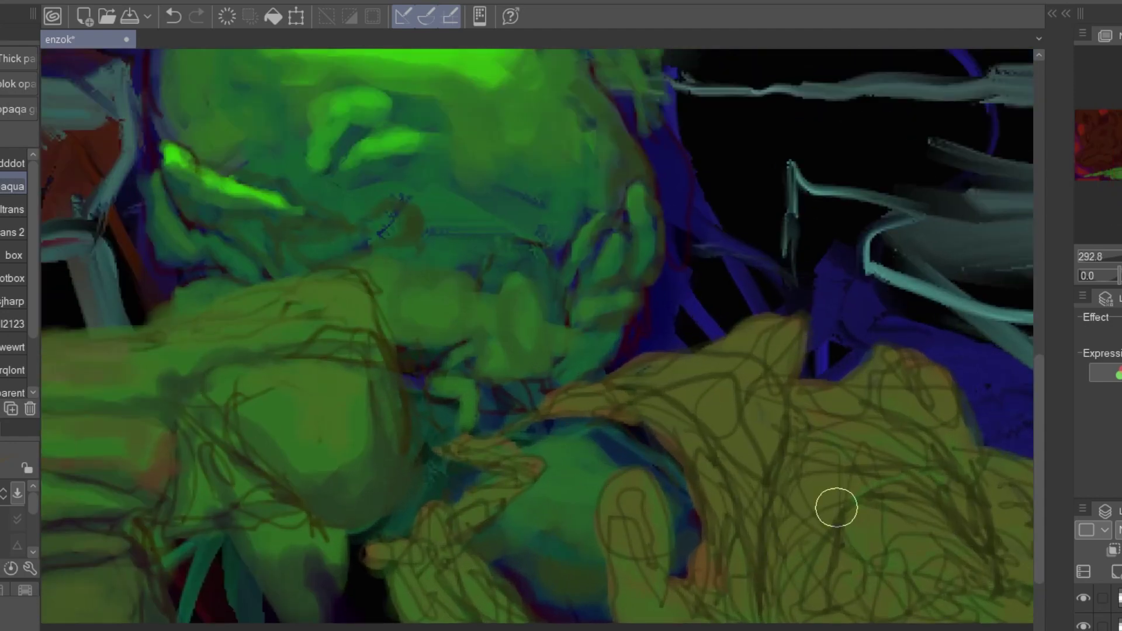
{"action": "scroll", "coordinate": [849, 506], "scroll_direction": "down", "scroll_amount": 15}
{"action": "scroll", "coordinate": [930, 490], "scroll_direction": "up", "scroll_amount": 6}
Step: Select the colour layer and shade the form's folds with translucent olive and dark green strokes
{"action": "left_click", "coordinate": [13, 209]}
{"action": "scroll", "coordinate": [755, 488], "scroll_direction": "up", "scroll_amount": 3}
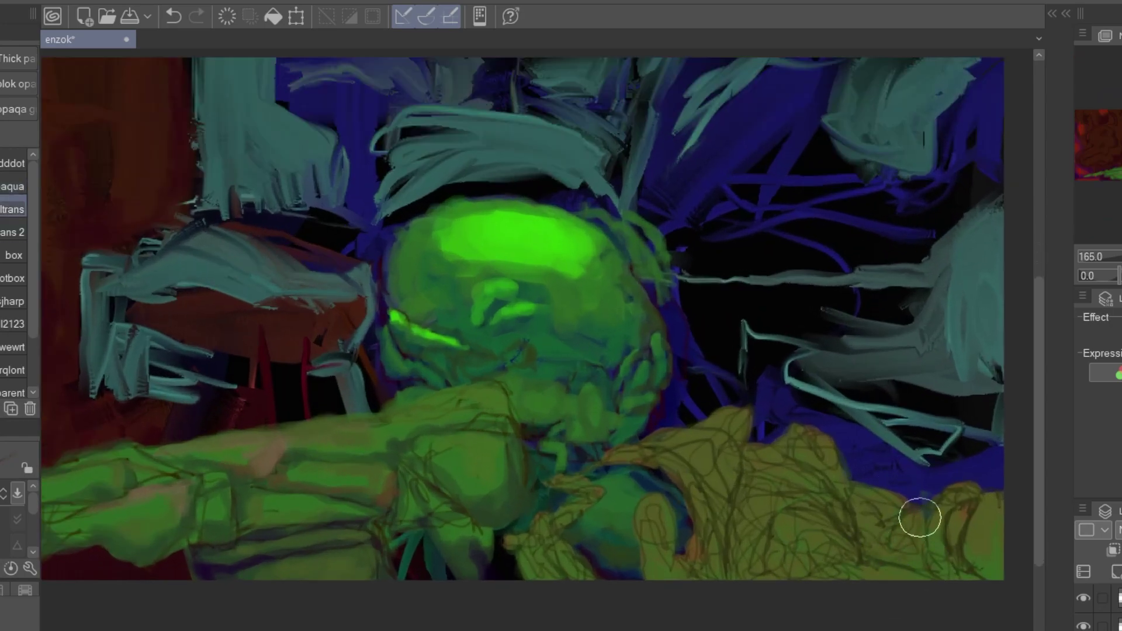
{"action": "left_click", "coordinate": [1118, 624]}
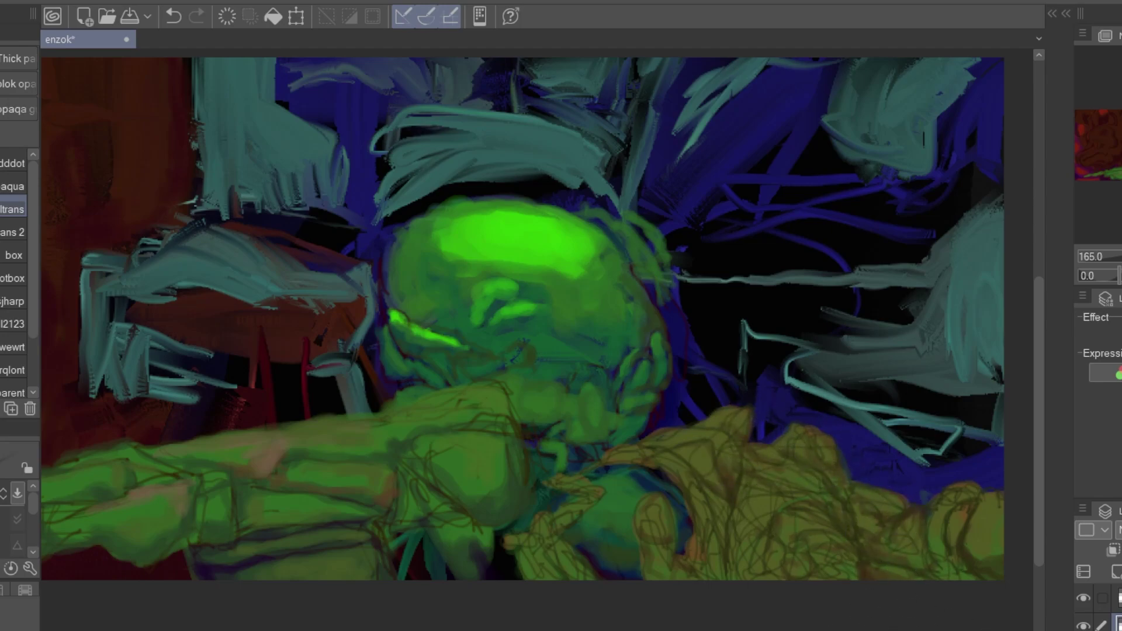
{"action": "scroll", "coordinate": [777, 453], "scroll_direction": "up", "scroll_amount": 5}
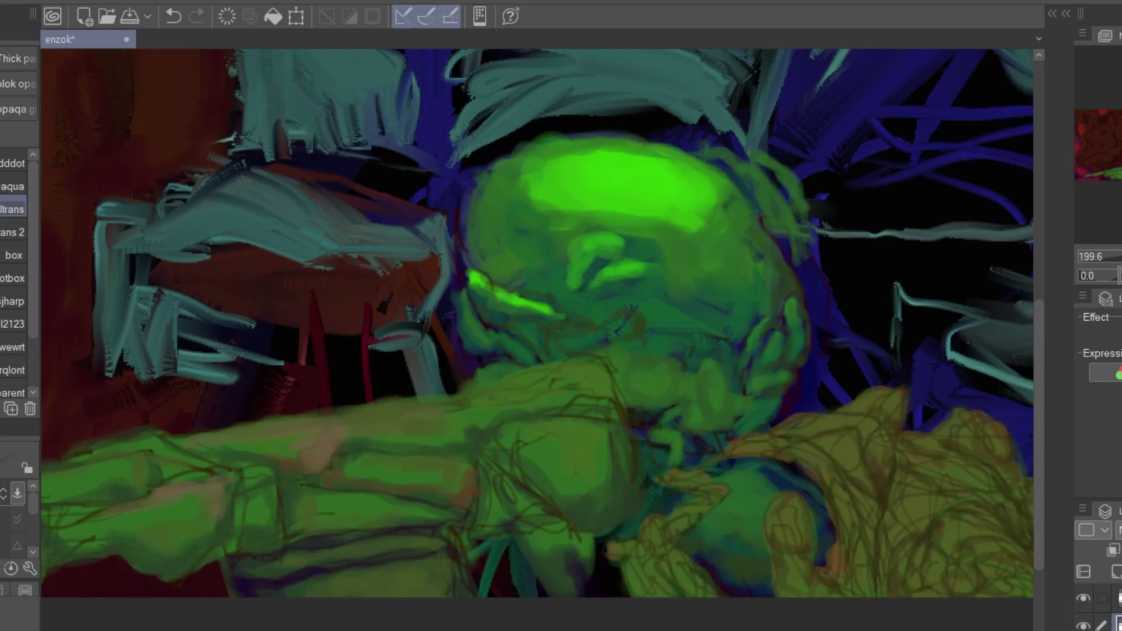
{"action": "scroll", "coordinate": [953, 465], "scroll_direction": "down", "scroll_amount": 2}
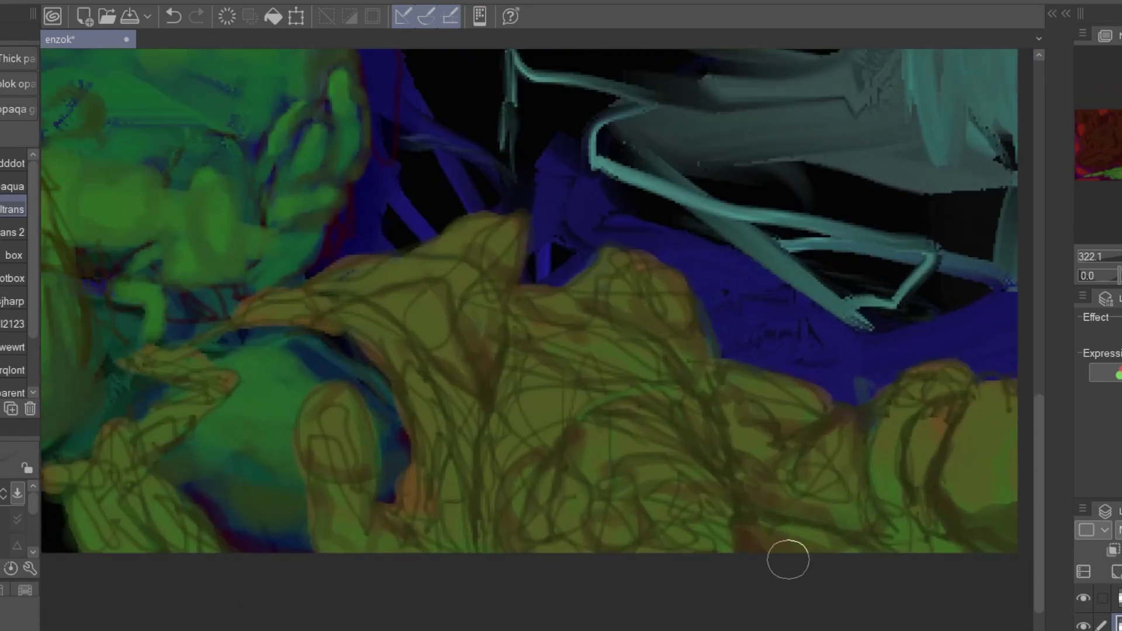
{"action": "left_click_drag", "start_coordinate": [512, 461], "coordinate": [589, 409]}
Step: Switch to another translucent brush and blend the shading on the rounded fold near the canvas edge
{"action": "left_click", "coordinate": [14, 233]}
{"action": "scroll", "coordinate": [918, 480], "scroll_direction": "down", "scroll_amount": 1}
{"action": "left_click_drag", "start_coordinate": [918, 480], "coordinate": [922, 429]}
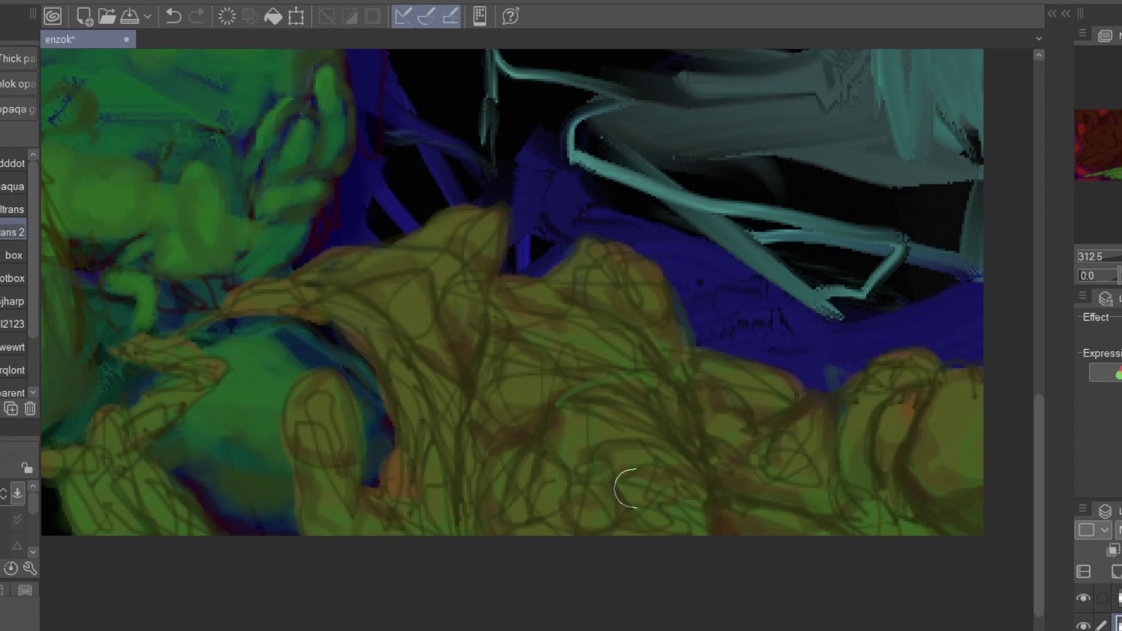
Step: Brush translucent yellow highlights over the draped form's peaks, central folds and the finger beside it
{"action": "scroll", "coordinate": [613, 497], "scroll_direction": "down", "scroll_amount": 2}
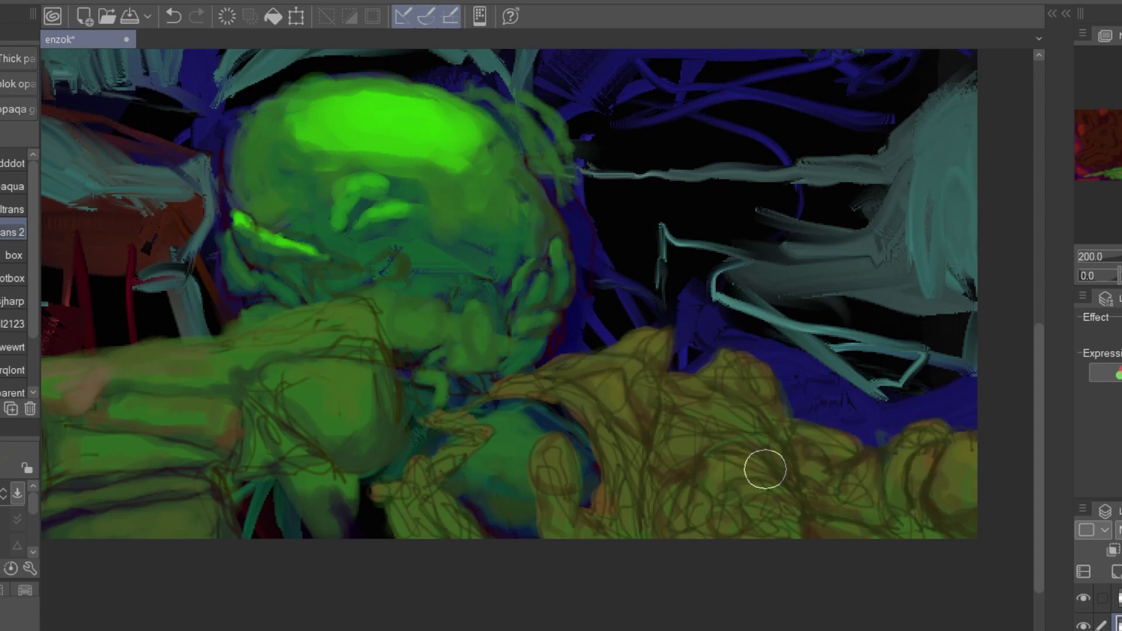
{"action": "scroll", "coordinate": [742, 456], "scroll_direction": "down", "scroll_amount": 3}
{"action": "mouse_move", "coordinate": [737, 324]}
{"action": "left_mouse_down"}
{"action": "mouse_move", "coordinate": [895, 398]}
{"action": "mouse_move", "coordinate": [821, 410]}
{"action": "left_mouse_up"}
{"action": "scroll", "coordinate": [970, 358], "scroll_direction": "up", "scroll_amount": 4}
{"action": "mouse_move", "coordinate": [932, 503]}
{"action": "left_mouse_down"}
{"action": "mouse_move", "coordinate": [747, 141]}
{"action": "mouse_move", "coordinate": [855, 258]}
{"action": "left_mouse_up"}
{"action": "left_click_drag", "start_coordinate": [187, 304], "coordinate": [997, 320]}
{"action": "left_click_drag", "start_coordinate": [445, 425], "coordinate": [521, 484]}
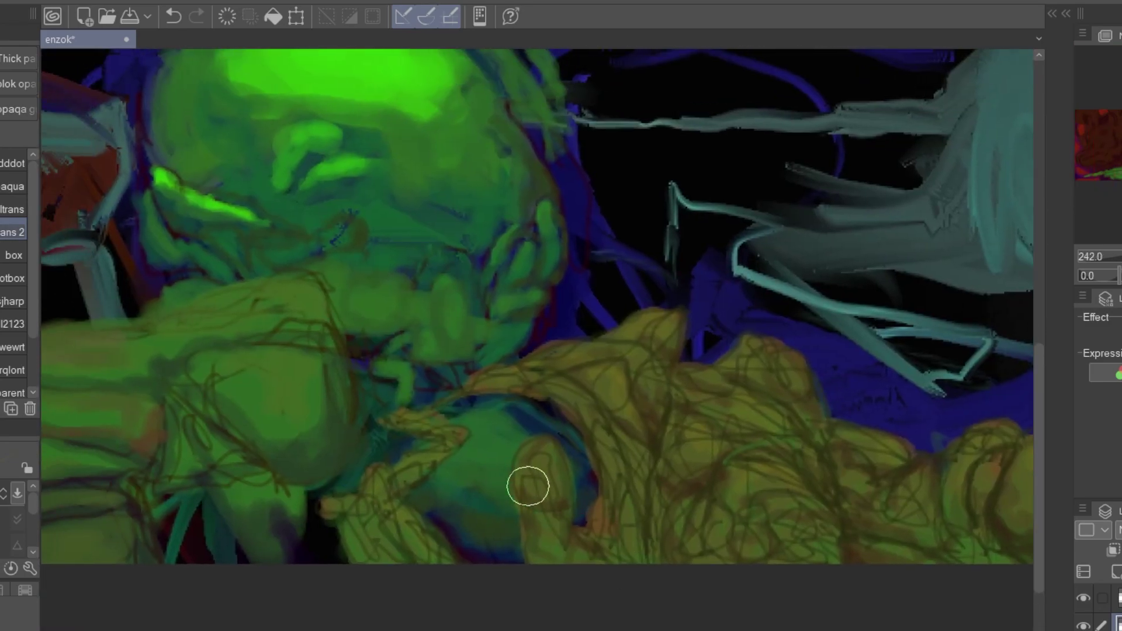
{"action": "left_click_drag", "start_coordinate": [681, 342], "coordinate": [654, 343]}
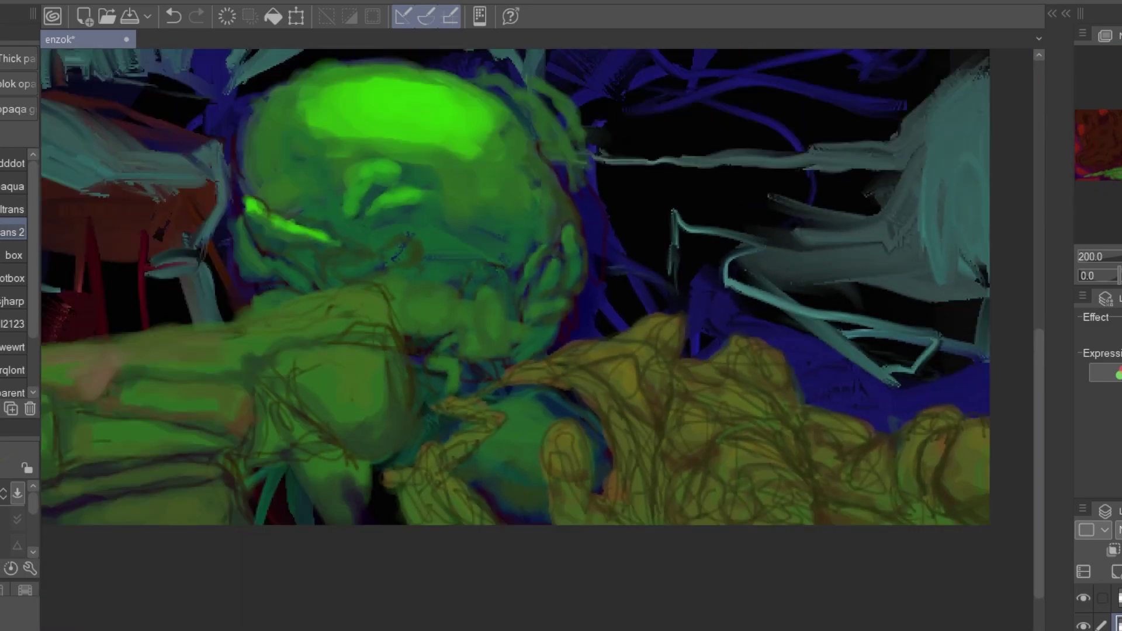
{"action": "left_click_drag", "start_coordinate": [949, 517], "coordinate": [977, 502]}
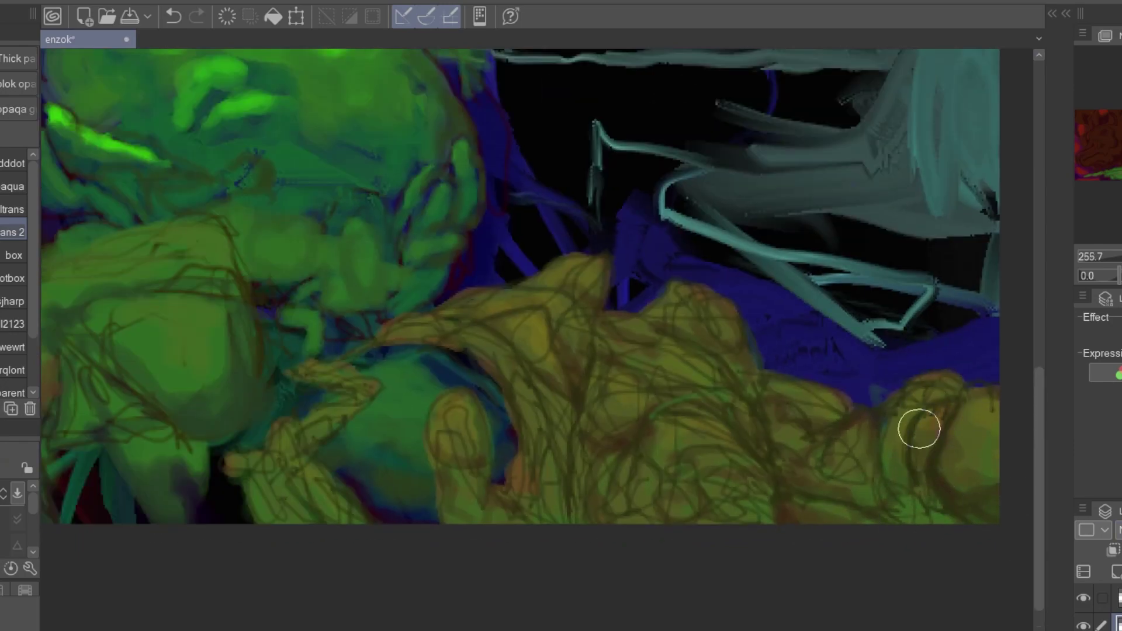
Step: Switch to the trans brush and deepen the rounded fold near the canvas edge with dark brown shadow and yellow-green light
{"action": "left_click", "coordinate": [11, 210]}
{"action": "mouse_move", "coordinate": [913, 453]}
{"action": "left_mouse_down"}
{"action": "mouse_move", "coordinate": [937, 414]}
{"action": "mouse_move", "coordinate": [926, 478]}
{"action": "mouse_move", "coordinate": [932, 419]}
{"action": "mouse_move", "coordinate": [996, 439]}
{"action": "mouse_move", "coordinate": [927, 443]}
{"action": "mouse_move", "coordinate": [943, 418]}
{"action": "mouse_move", "coordinate": [999, 498]}
{"action": "mouse_move", "coordinate": [928, 468]}
{"action": "left_mouse_up"}
{"action": "left_click_drag", "start_coordinate": [804, 268], "coordinate": [702, 286]}
{"action": "mouse_move", "coordinate": [453, 403]}
{"action": "left_mouse_down"}
{"action": "mouse_move", "coordinate": [660, 452]}
{"action": "mouse_move", "coordinate": [526, 491]}
{"action": "left_mouse_up"}
{"action": "left_click_drag", "start_coordinate": [722, 353], "coordinate": [818, 352]}
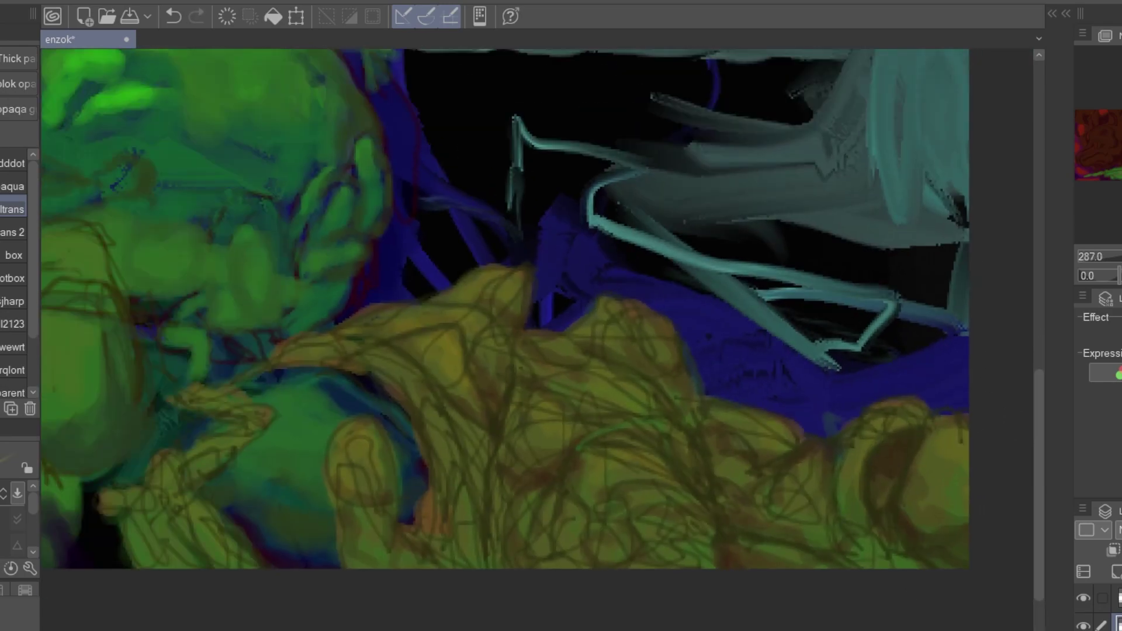
{"action": "left_click", "coordinate": [13, 232]}
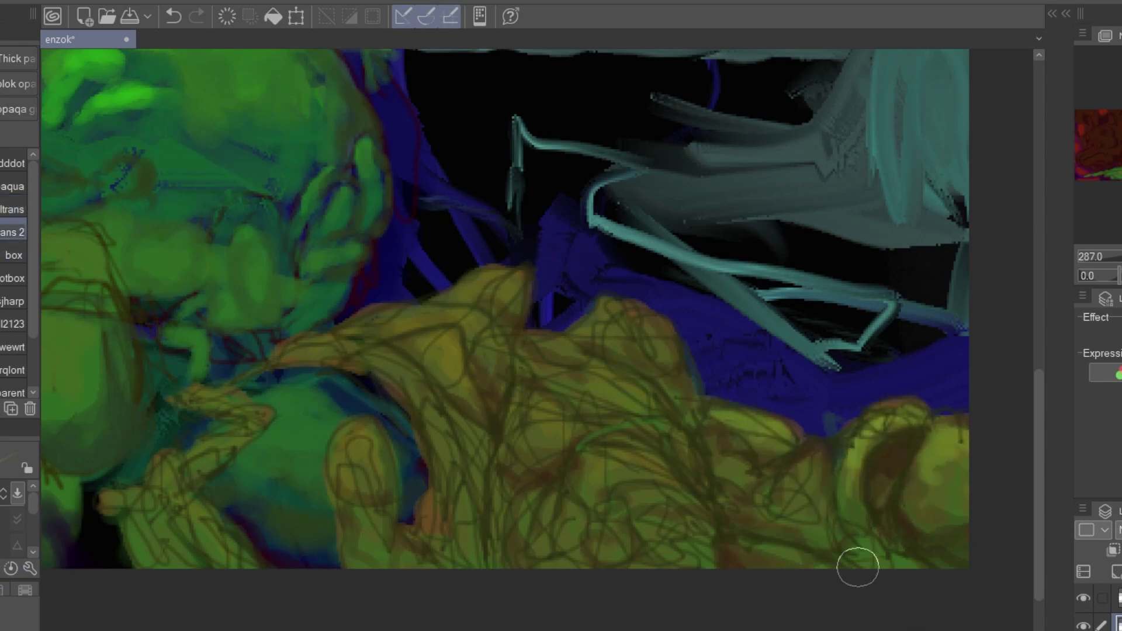
Step: Examine the overall composition, comparing the draped form with the arm, head and background
{"action": "scroll", "coordinate": [935, 468], "scroll_direction": "down", "scroll_amount": 10}
{"action": "scroll", "coordinate": [802, 401], "scroll_direction": "up", "scroll_amount": 6}
{"action": "scroll", "coordinate": [965, 409], "scroll_direction": "up", "scroll_amount": 2}
{"action": "scroll", "coordinate": [964, 390], "scroll_direction": "down", "scroll_amount": 8}
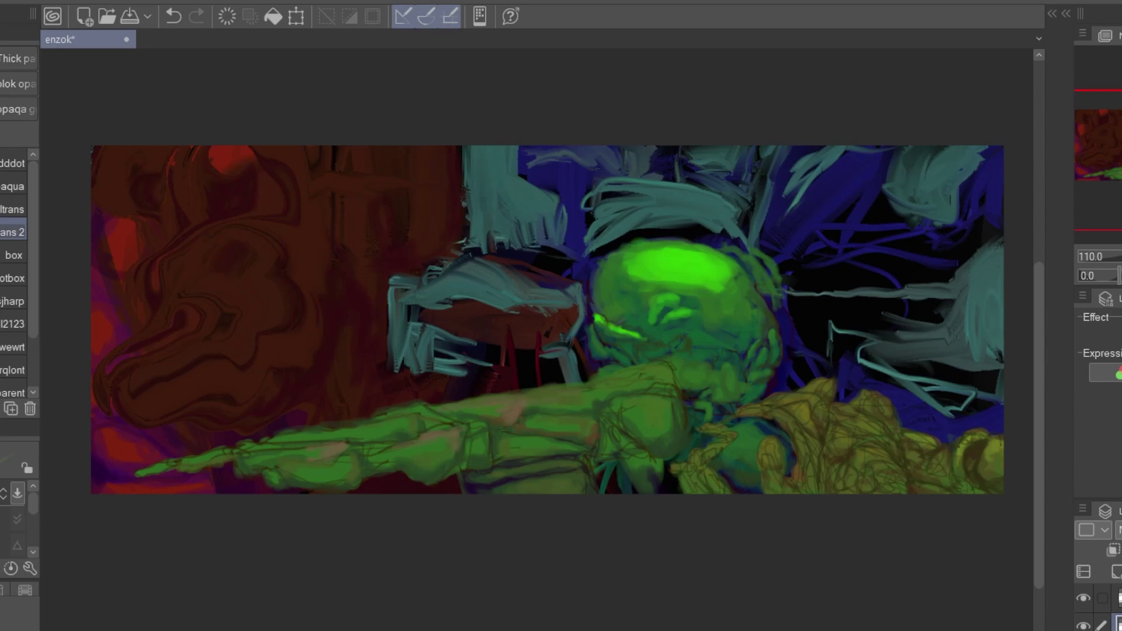
{"action": "scroll", "coordinate": [970, 389], "scroll_direction": "up", "scroll_amount": 3}
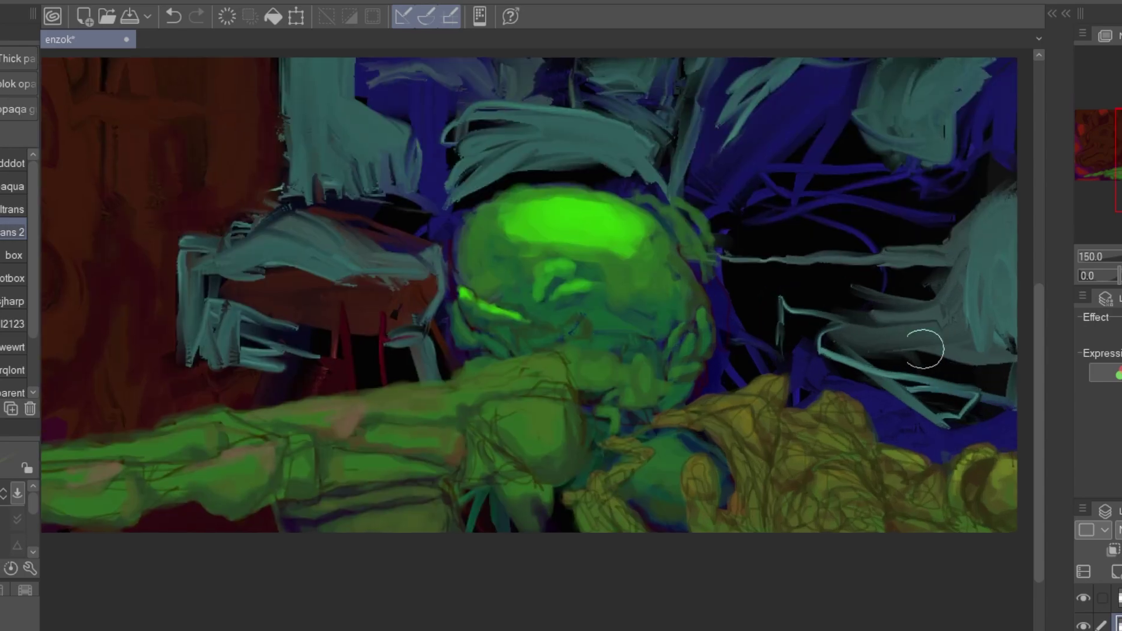
{"action": "scroll", "coordinate": [901, 315], "scroll_direction": "down", "scroll_amount": 3}
{"action": "scroll", "coordinate": [786, 191], "scroll_direction": "up", "scroll_amount": 1}
{"action": "left_click_drag", "start_coordinate": [778, 203], "coordinate": [721, 206]}
{"action": "scroll", "coordinate": [707, 210], "scroll_direction": "up", "scroll_amount": 5}
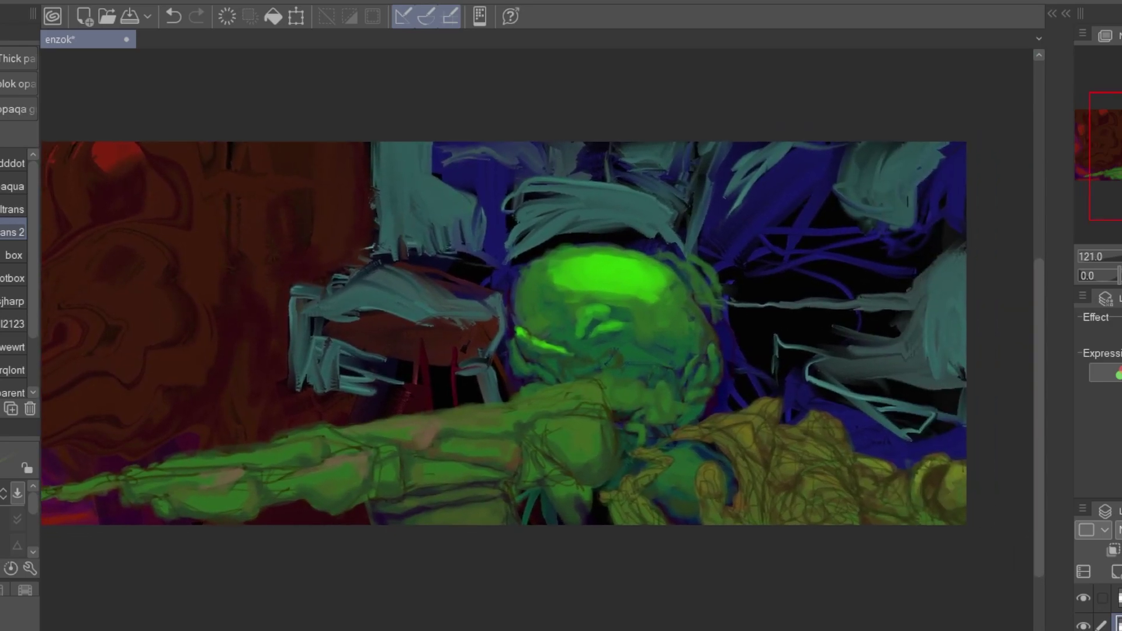
Step: Brighten the green head with the trans and box brushes, spreading vivid green from the crown towards the eye and cheek
{"action": "mouse_move", "coordinate": [585, 366]}
{"action": "left_mouse_down"}
{"action": "mouse_move", "coordinate": [697, 382]}
{"action": "mouse_move", "coordinate": [548, 416]}
{"action": "mouse_move", "coordinate": [434, 313]}
{"action": "mouse_move", "coordinate": [489, 354]}
{"action": "mouse_move", "coordinate": [556, 356]}
{"action": "mouse_move", "coordinate": [559, 327]}
{"action": "mouse_move", "coordinate": [640, 314]}
{"action": "mouse_move", "coordinate": [593, 370]}
{"action": "mouse_move", "coordinate": [447, 326]}
{"action": "mouse_move", "coordinate": [556, 421]}
{"action": "mouse_move", "coordinate": [624, 407]}
{"action": "left_mouse_up"}
{"action": "left_click", "coordinate": [14, 210]}
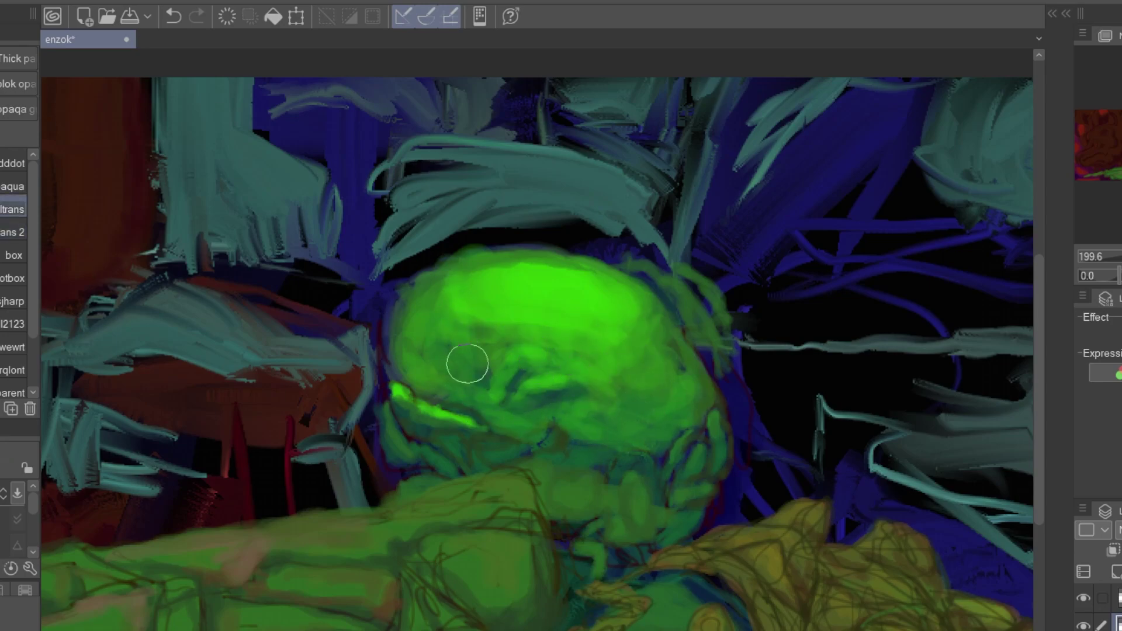
{"action": "left_click", "coordinate": [14, 256]}
{"action": "left_click_drag", "start_coordinate": [669, 382], "coordinate": [591, 391]}
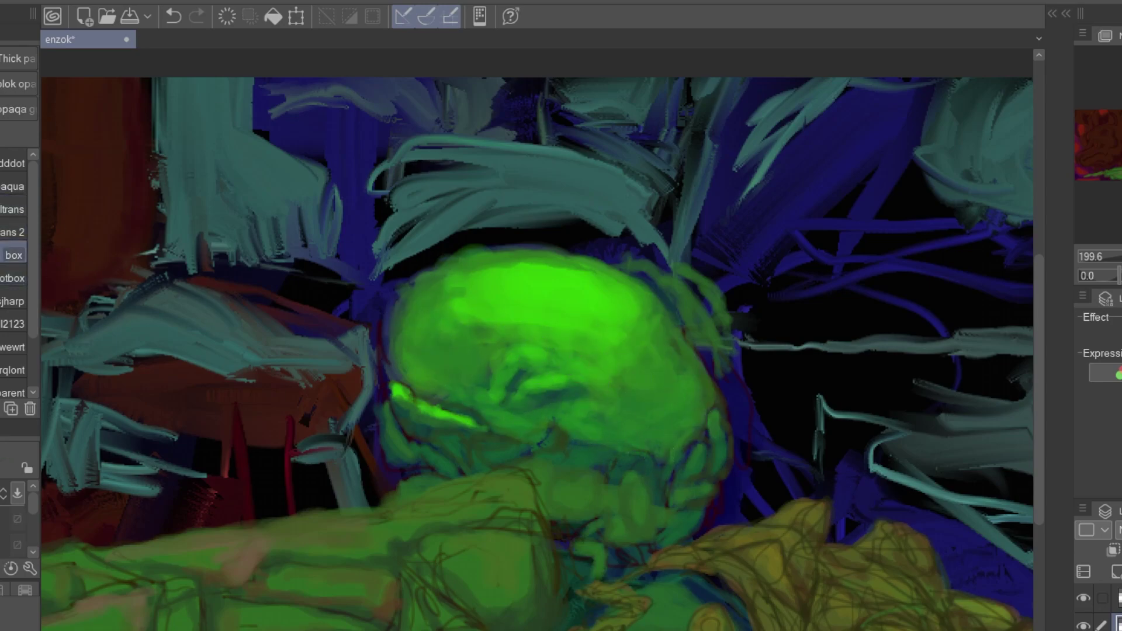
{"action": "mouse_move", "coordinate": [676, 412]}
{"action": "left_mouse_down"}
{"action": "mouse_move", "coordinate": [625, 327]}
{"action": "mouse_move", "coordinate": [660, 350]}
{"action": "mouse_move", "coordinate": [464, 273]}
{"action": "mouse_move", "coordinate": [420, 350]}
{"action": "mouse_move", "coordinate": [601, 396]}
{"action": "mouse_move", "coordinate": [465, 380]}
{"action": "mouse_move", "coordinate": [522, 429]}
{"action": "left_mouse_up"}
{"action": "mouse_move", "coordinate": [668, 408]}
{"action": "left_mouse_down"}
{"action": "mouse_move", "coordinate": [694, 363]}
{"action": "mouse_move", "coordinate": [920, 454]}
{"action": "left_mouse_up"}
Step: Refine the bright green around the eye and cheek with the aqua brush, and undo the last stroke
{"action": "scroll", "coordinate": [920, 454], "scroll_direction": "up", "scroll_amount": 2}
{"action": "left_click", "coordinate": [13, 187]}
{"action": "left_click_drag", "start_coordinate": [658, 448], "coordinate": [617, 448]}
{"action": "mouse_move", "coordinate": [653, 484]}
{"action": "left_mouse_down"}
{"action": "mouse_move", "coordinate": [680, 477]}
{"action": "mouse_move", "coordinate": [639, 499]}
{"action": "mouse_move", "coordinate": [694, 491]}
{"action": "left_mouse_up"}
{"action": "key", "text": "ctrl+z"}
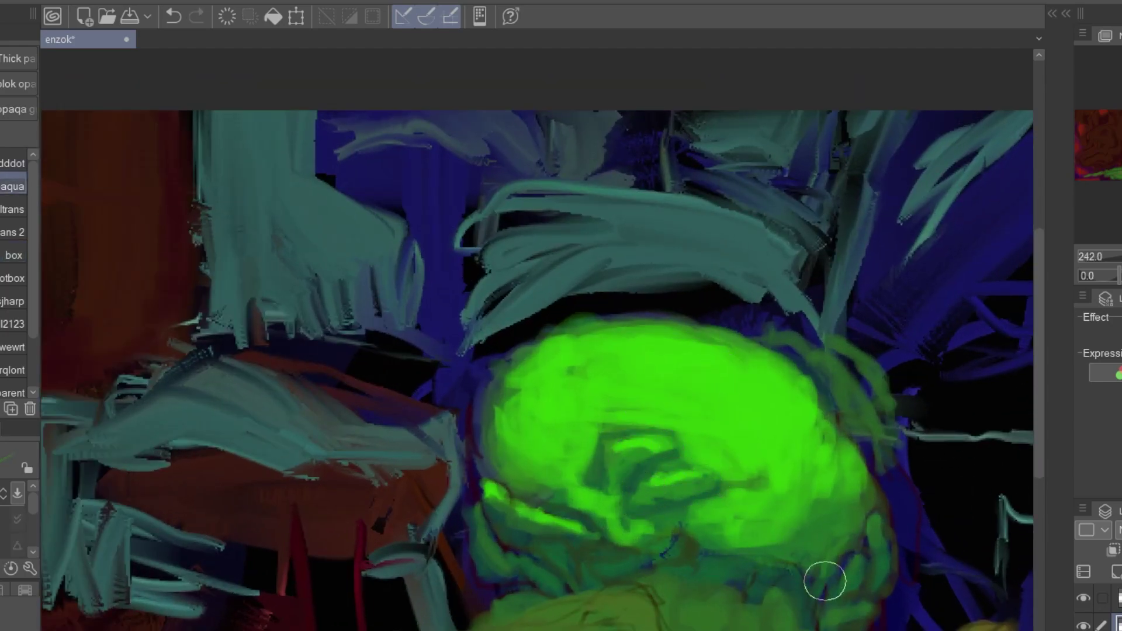
Step: Add bright green patches on the head's cheek, jaw and ear folds with the dotbox brush, undoing the last stroke
{"action": "scroll", "coordinate": [854, 594], "scroll_direction": "down", "scroll_amount": 7}
{"action": "scroll", "coordinate": [608, 515], "scroll_direction": "up", "scroll_amount": 4}
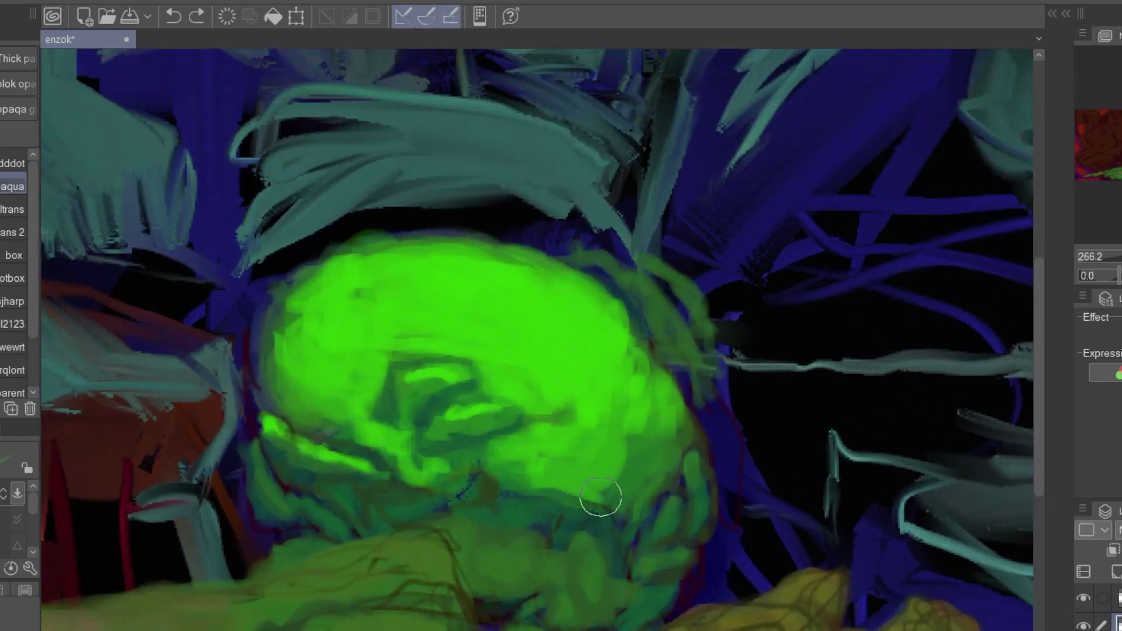
{"action": "left_click", "coordinate": [12, 278]}
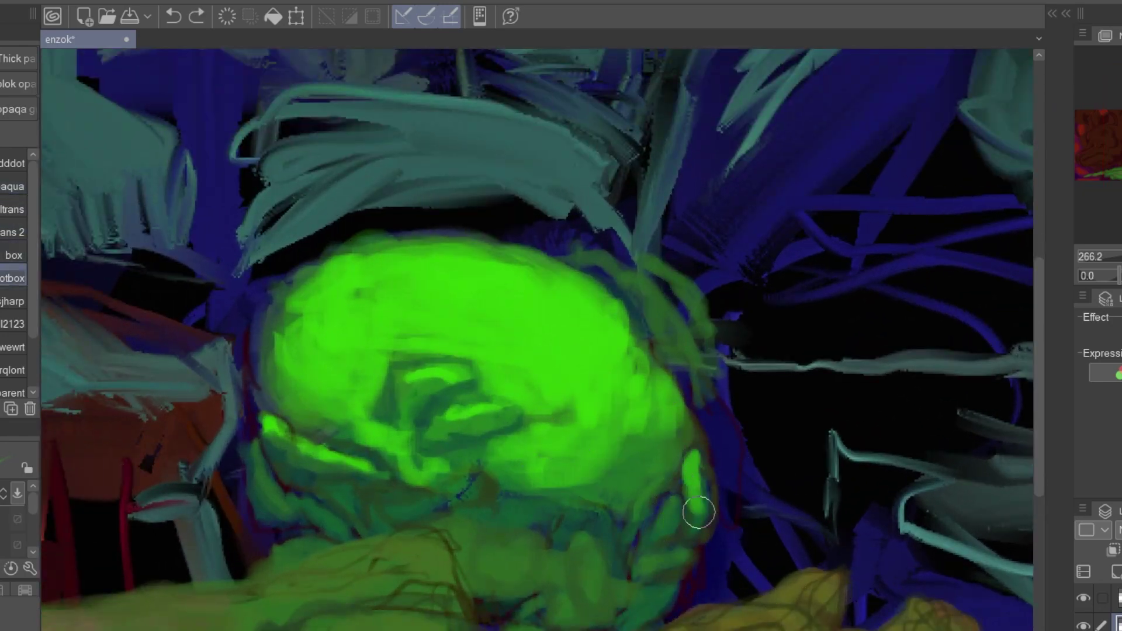
{"action": "left_click_drag", "start_coordinate": [655, 560], "coordinate": [641, 567]}
{"action": "left_click_drag", "start_coordinate": [492, 545], "coordinate": [524, 566]}
{"action": "mouse_move", "coordinate": [583, 541]}
{"action": "left_mouse_down"}
{"action": "mouse_move", "coordinate": [597, 549]}
{"action": "mouse_move", "coordinate": [590, 592]}
{"action": "left_mouse_up"}
{"action": "left_click_drag", "start_coordinate": [395, 510], "coordinate": [426, 504]}
{"action": "scroll", "coordinate": [858, 427], "scroll_direction": "down", "scroll_amount": 4}
{"action": "scroll", "coordinate": [1005, 467], "scroll_direction": "up", "scroll_amount": 3}
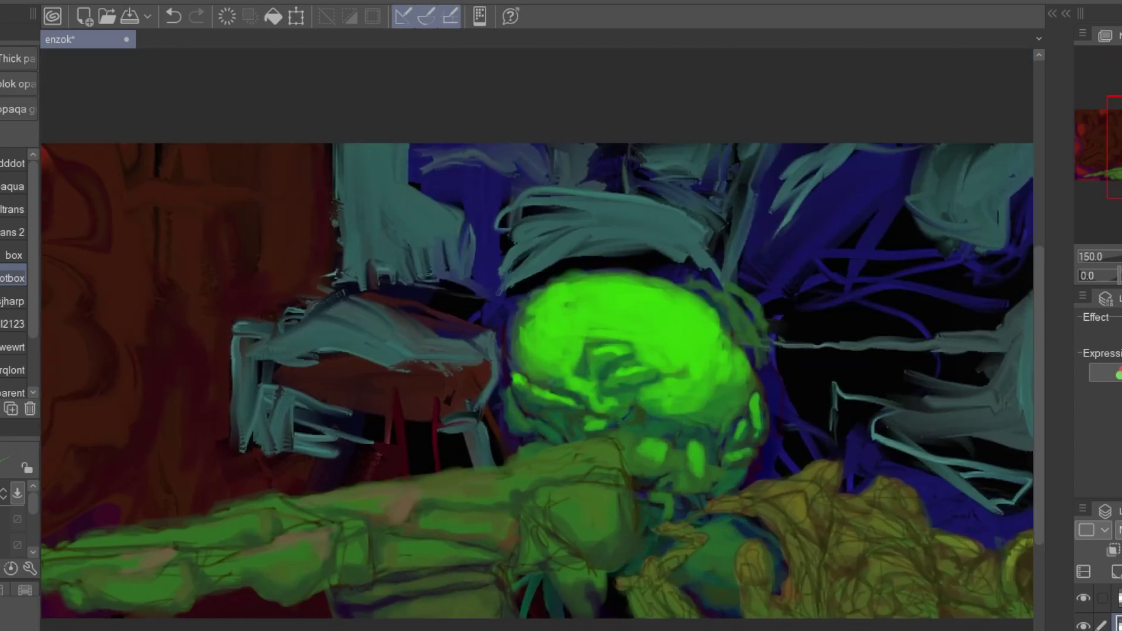
{"action": "key", "text": "ctrl+z"}
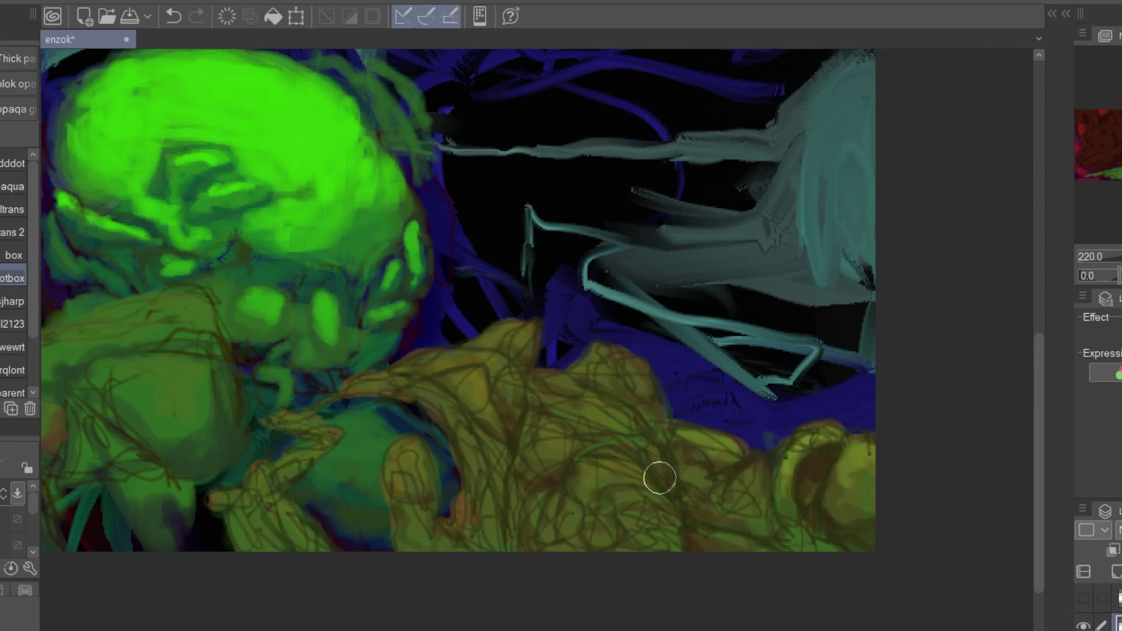
Step: Paint yellow-olive highlights on the draped form's central folds and along its upper edge
{"action": "scroll", "coordinate": [646, 476], "scroll_direction": "up", "scroll_amount": 1}
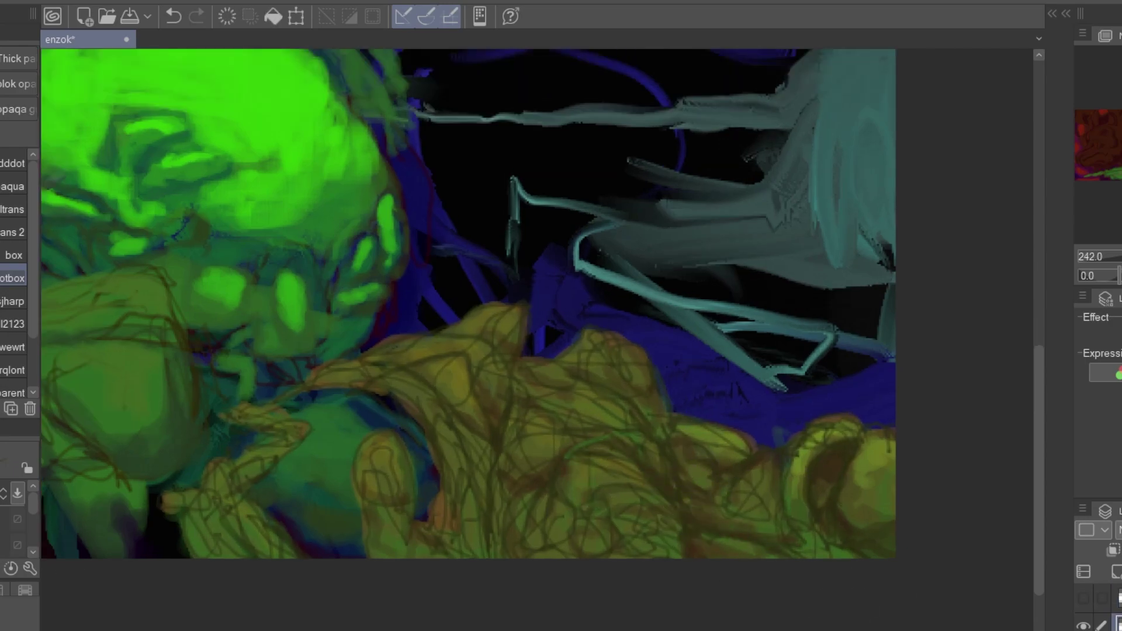
{"action": "mouse_move", "coordinate": [580, 469]}
{"action": "left_mouse_down"}
{"action": "mouse_move", "coordinate": [633, 466]}
{"action": "mouse_move", "coordinate": [578, 485]}
{"action": "mouse_move", "coordinate": [550, 399]}
{"action": "mouse_move", "coordinate": [629, 421]}
{"action": "mouse_move", "coordinate": [550, 367]}
{"action": "mouse_move", "coordinate": [598, 344]}
{"action": "left_mouse_up"}
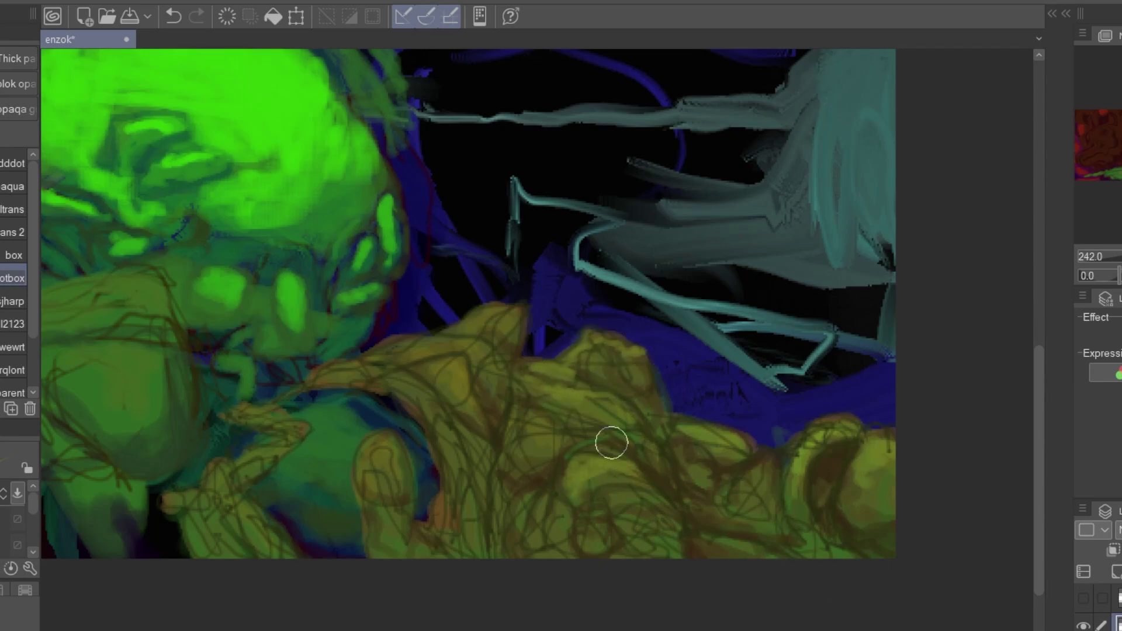
{"action": "mouse_move", "coordinate": [464, 381]}
{"action": "left_mouse_down"}
{"action": "mouse_move", "coordinate": [422, 350]}
{"action": "mouse_move", "coordinate": [490, 352]}
{"action": "mouse_move", "coordinate": [560, 400]}
{"action": "left_mouse_up"}
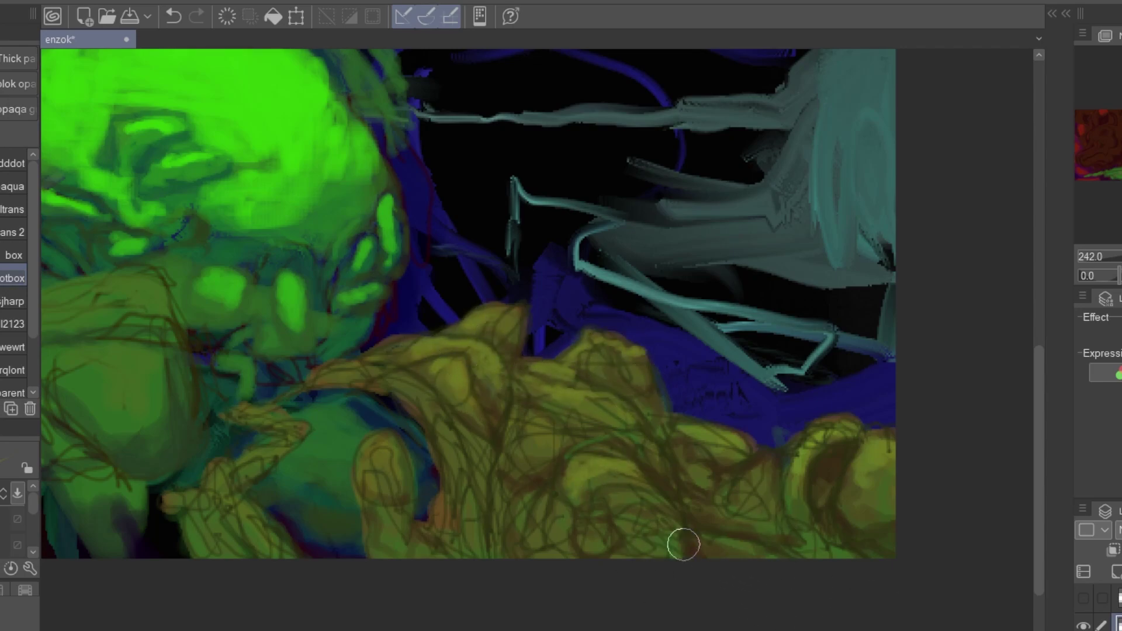
Step: Show and select the upper layer, and brush olive tones over the round central fold with the aqua brush
{"action": "left_click", "coordinate": [1083, 598]}
{"action": "left_click", "coordinate": [1083, 598]}
{"action": "left_click", "coordinate": [1118, 598]}
{"action": "left_click", "coordinate": [1083, 598]}
{"action": "scroll", "coordinate": [639, 521], "scroll_direction": "up", "scroll_amount": 3}
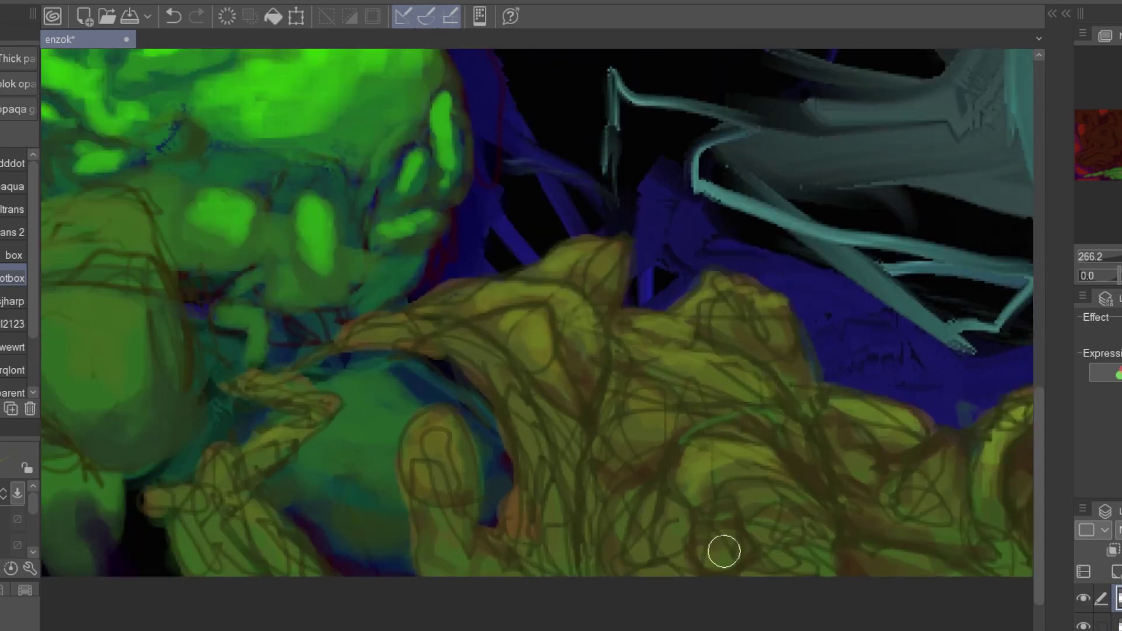
{"action": "key", "text": "b"}
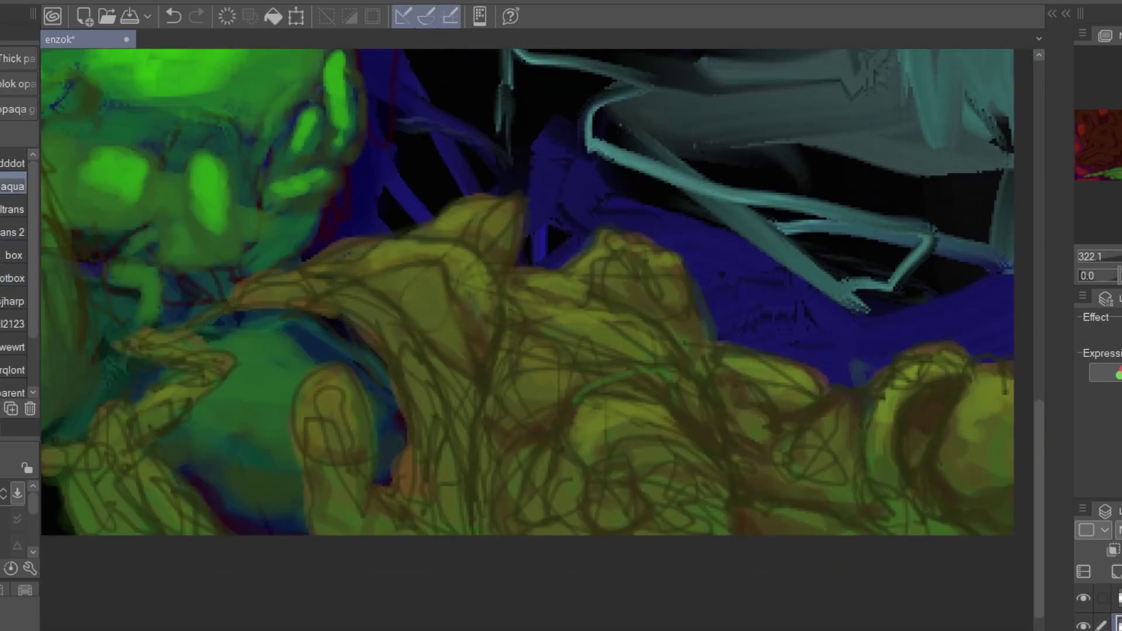
{"action": "mouse_move", "coordinate": [578, 430]}
{"action": "left_mouse_down"}
{"action": "mouse_move", "coordinate": [532, 413]}
{"action": "mouse_move", "coordinate": [506, 426]}
{"action": "mouse_move", "coordinate": [636, 420]}
{"action": "mouse_move", "coordinate": [597, 407]}
{"action": "mouse_move", "coordinate": [677, 447]}
{"action": "mouse_move", "coordinate": [669, 502]}
{"action": "mouse_move", "coordinate": [630, 499]}
{"action": "mouse_move", "coordinate": [544, 459]}
{"action": "mouse_move", "coordinate": [538, 531]}
{"action": "mouse_move", "coordinate": [716, 530]}
{"action": "left_mouse_up"}
{"action": "scroll", "coordinate": [845, 437], "scroll_direction": "down", "scroll_amount": 2}
{"action": "scroll", "coordinate": [873, 406], "scroll_direction": "up", "scroll_amount": 1}
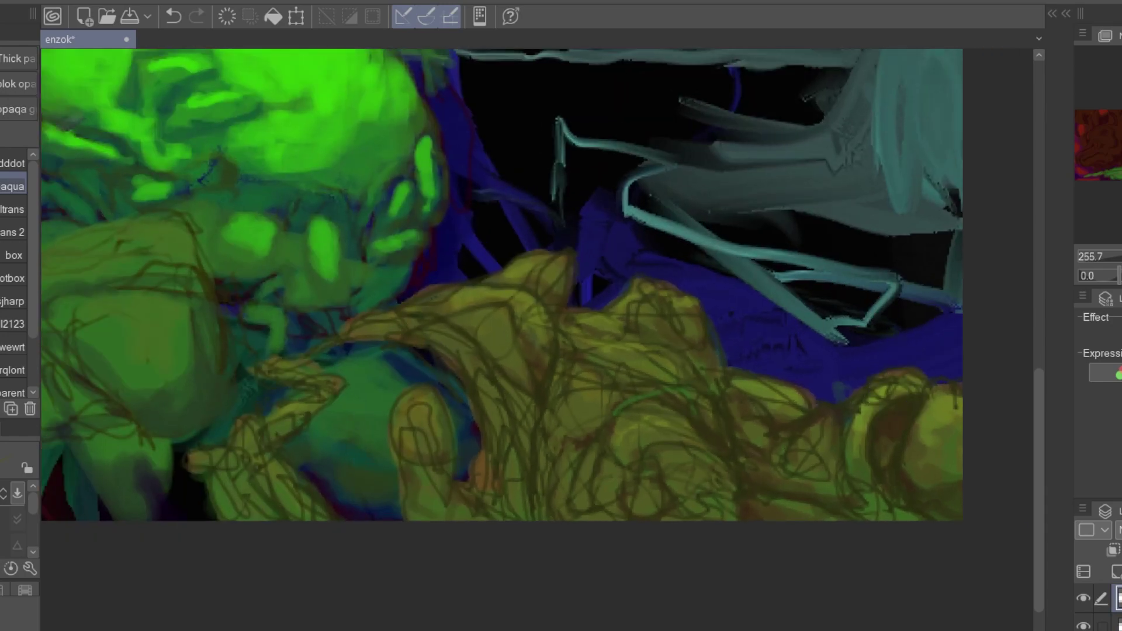
Step: Switch to the trans brush and blend the olive shading across the draped form's central folds
{"action": "scroll", "coordinate": [933, 526], "scroll_direction": "down", "scroll_amount": 2}
{"action": "left_click_drag", "start_coordinate": [917, 457], "coordinate": [668, 238]}
{"action": "scroll", "coordinate": [669, 238], "scroll_direction": "up", "scroll_amount": 4}
{"action": "left_click", "coordinate": [14, 255]}
{"action": "left_click", "coordinate": [13, 210]}
{"action": "left_click_drag", "start_coordinate": [364, 286], "coordinate": [707, 309]}
{"action": "scroll", "coordinate": [707, 309], "scroll_direction": "down", "scroll_amount": 1}
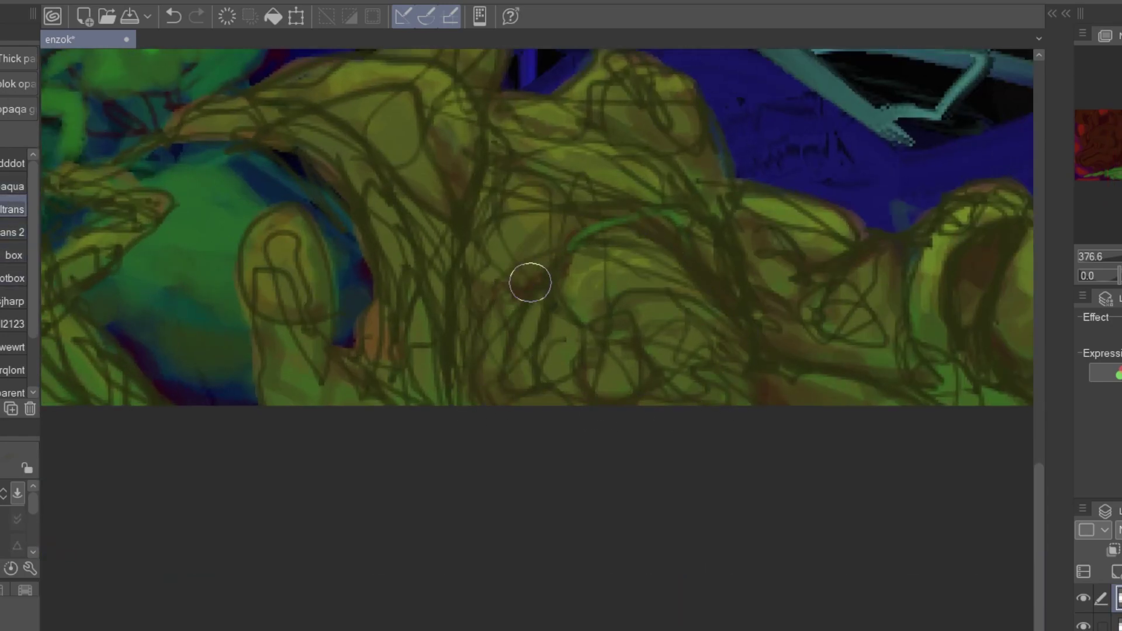
Step: Check the reshaded draped form against the whole painting at different magnifications
{"action": "scroll", "coordinate": [439, 201], "scroll_direction": "down", "scroll_amount": 2}
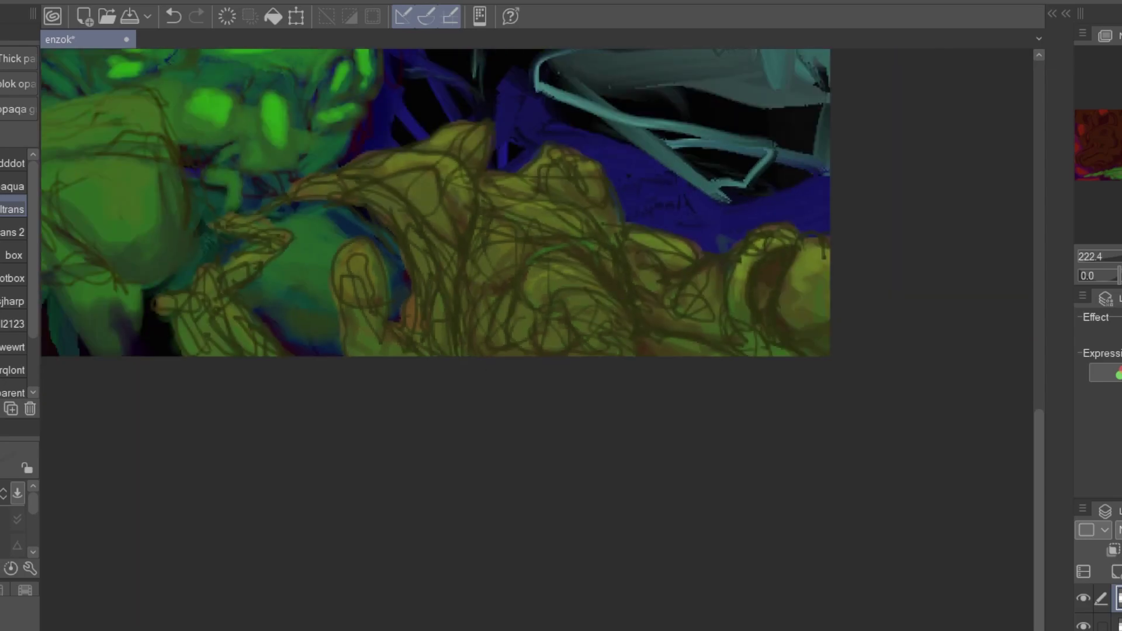
{"action": "scroll", "coordinate": [596, 353], "scroll_direction": "down", "scroll_amount": 10}
{"action": "scroll", "coordinate": [369, 132], "scroll_direction": "up", "scroll_amount": 7}
{"action": "scroll", "coordinate": [860, 267], "scroll_direction": "up", "scroll_amount": 1}
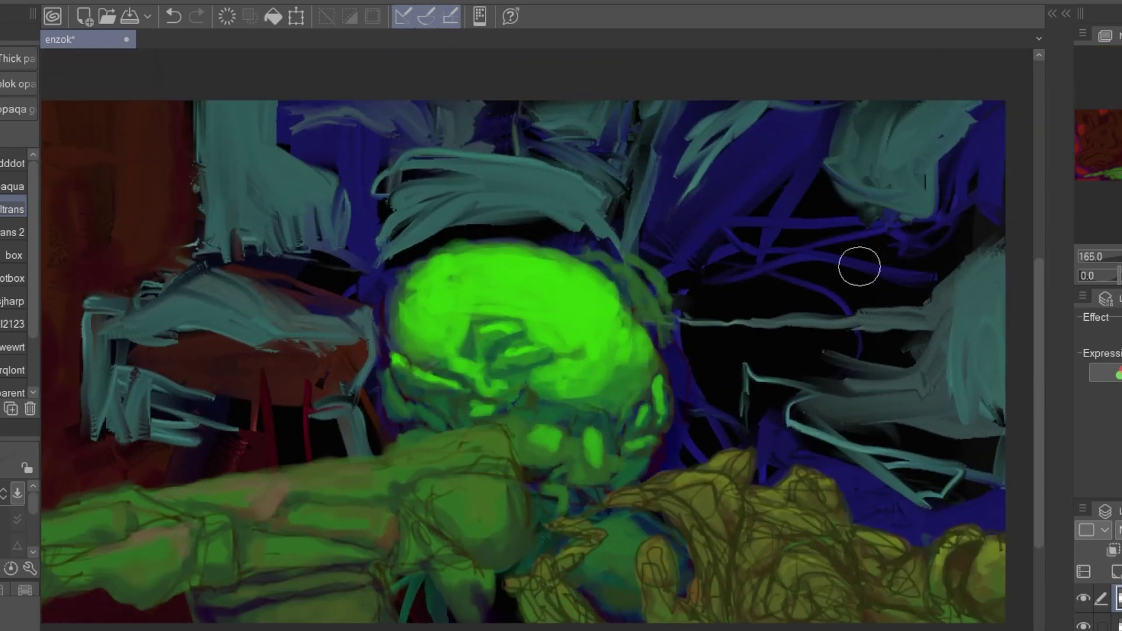
{"action": "scroll", "coordinate": [880, 381], "scroll_direction": "up", "scroll_amount": 1}
{"action": "scroll", "coordinate": [684, 526], "scroll_direction": "down", "scroll_amount": 5}
{"action": "scroll", "coordinate": [684, 578], "scroll_direction": "up", "scroll_amount": 5}
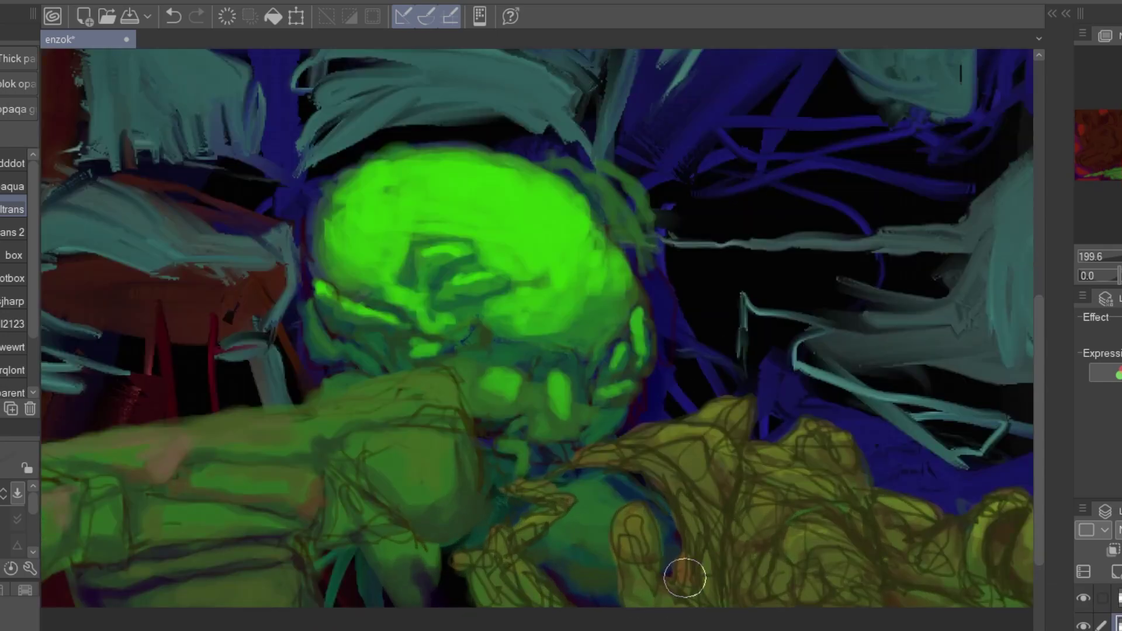
{"action": "scroll", "coordinate": [681, 575], "scroll_direction": "up", "scroll_amount": 2}
Step: Select the lower layer and repaint the rounded shape behind the finger in solid green with the aqua brush
{"action": "left_click", "coordinate": [1115, 630]}
{"action": "left_click", "coordinate": [12, 186]}
{"action": "mouse_move", "coordinate": [583, 451]}
{"action": "left_mouse_down"}
{"action": "mouse_move", "coordinate": [658, 518]}
{"action": "mouse_move", "coordinate": [663, 481]}
{"action": "mouse_move", "coordinate": [671, 527]}
{"action": "left_mouse_up"}
{"action": "left_click_drag", "start_coordinate": [546, 582], "coordinate": [587, 602]}
{"action": "left_click_drag", "start_coordinate": [674, 534], "coordinate": [670, 539]}
{"action": "left_click_drag", "start_coordinate": [538, 563], "coordinate": [522, 574]}
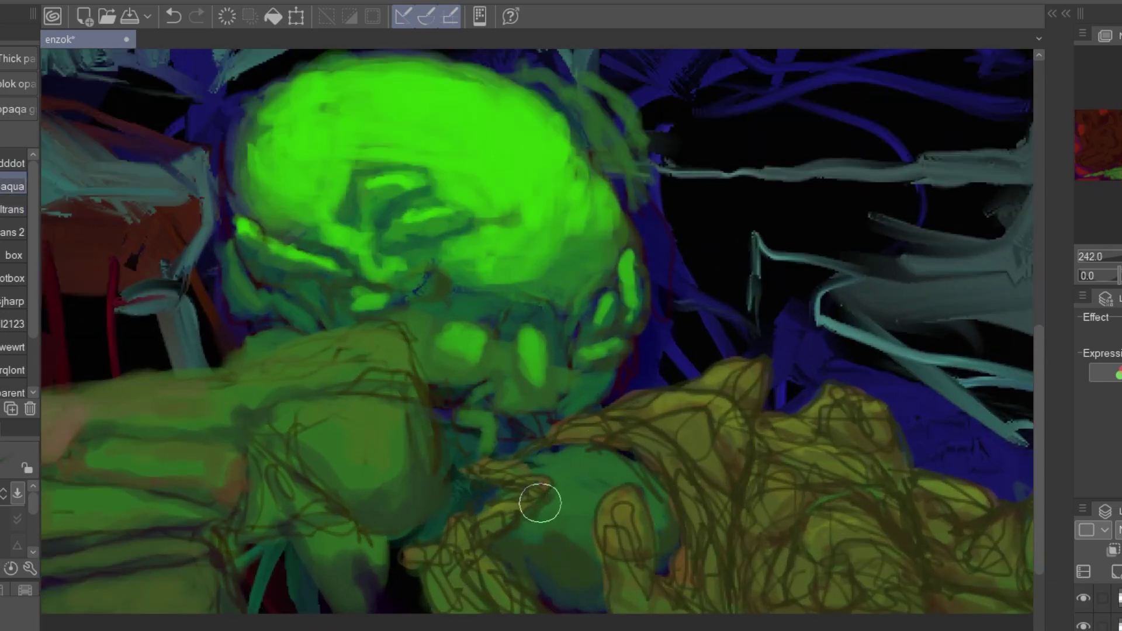
Step: Save the painting, and select and deselect the whole canvas
{"action": "scroll", "coordinate": [769, 380], "scroll_direction": "down", "scroll_amount": 5}
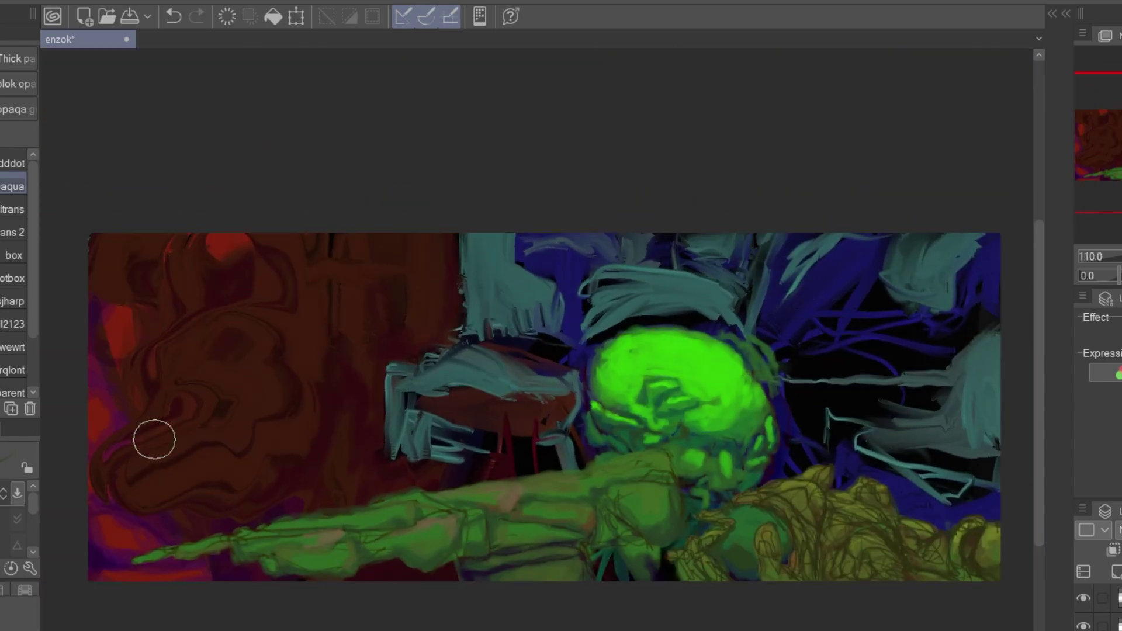
{"action": "left_click", "coordinate": [11, 163]}
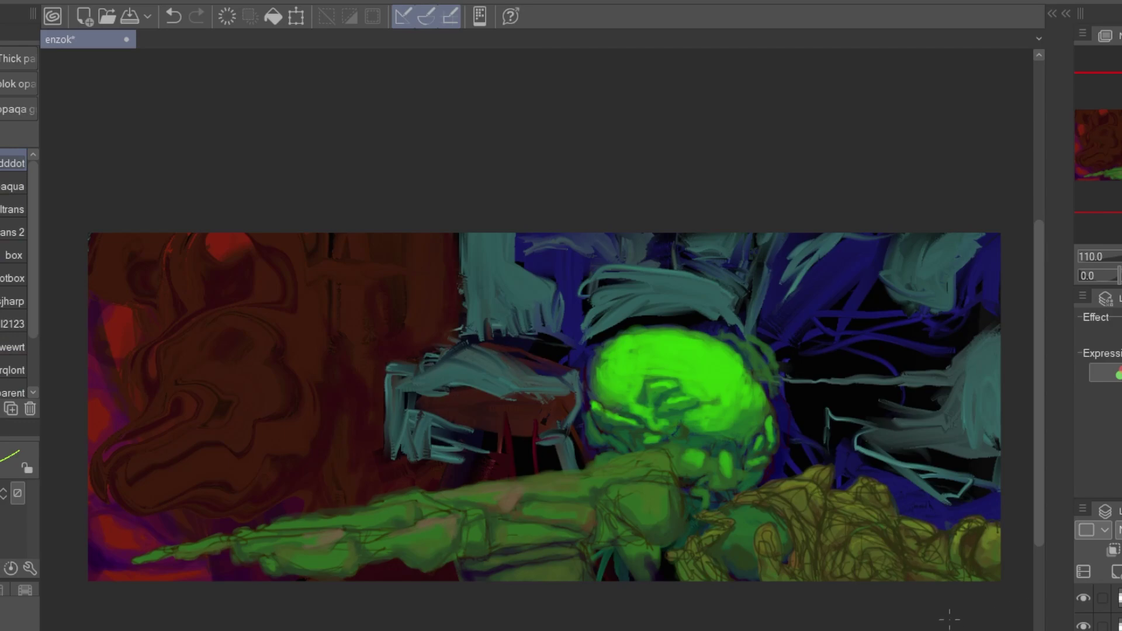
{"action": "scroll", "coordinate": [831, 323], "scroll_direction": "down", "scroll_amount": 1}
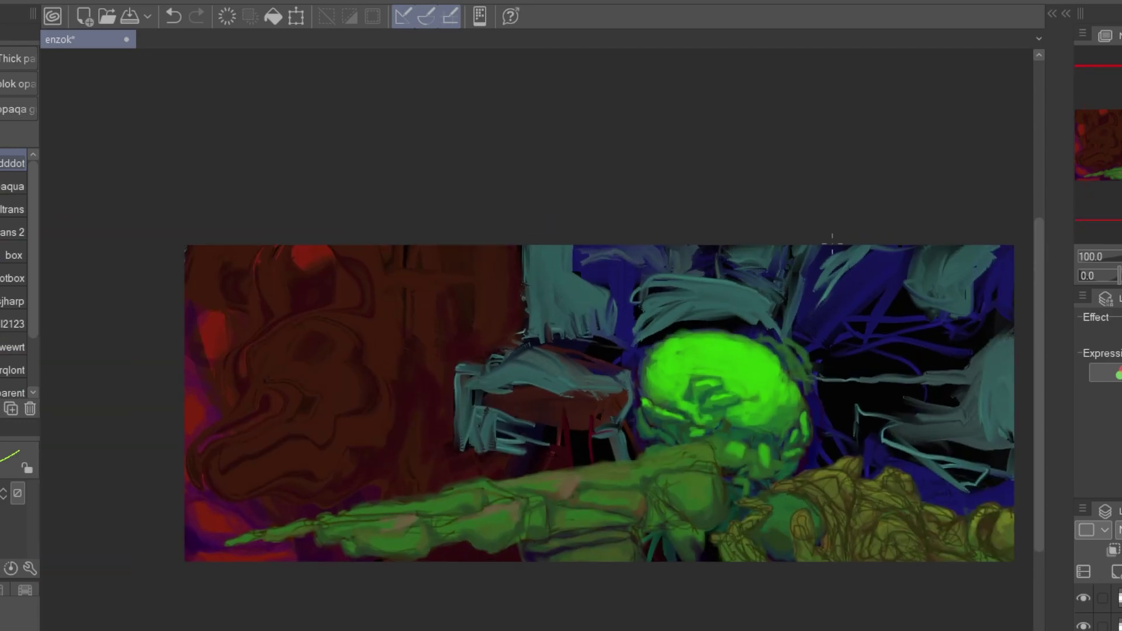
{"action": "key", "text": "ctrl+s"}
{"action": "scroll", "coordinate": [844, 236], "scroll_direction": "down", "scroll_amount": 2}
{"action": "scroll", "coordinate": [843, 248], "scroll_direction": "up", "scroll_amount": 3}
{"action": "key", "text": "ctrl+a"}
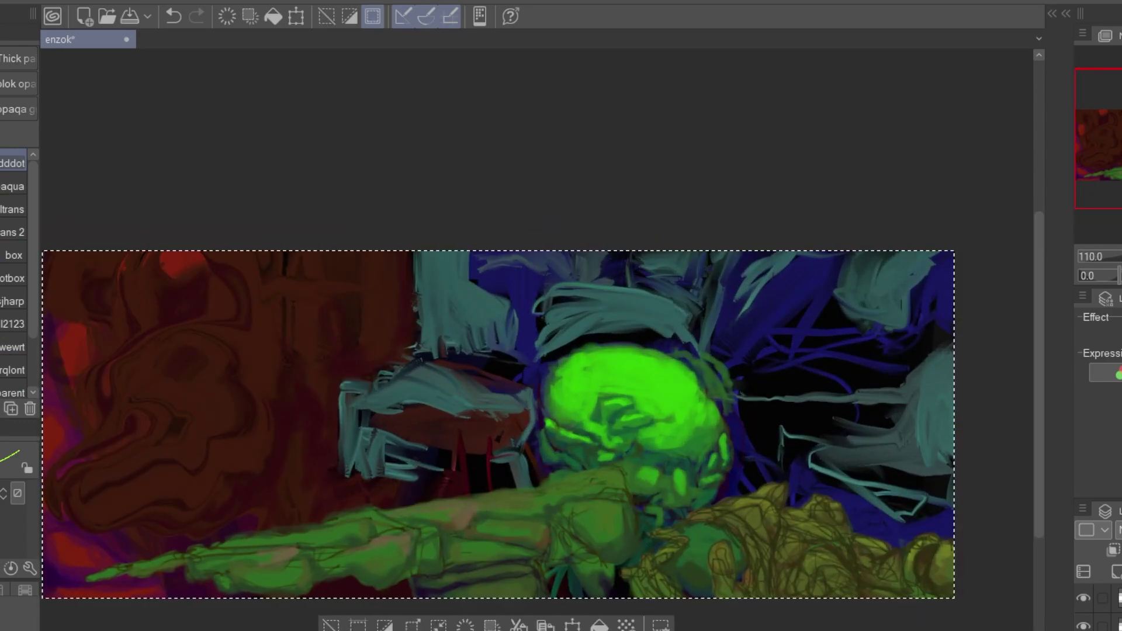
{"action": "key", "text": "m"}
{"action": "key", "text": "ctrl+d"}
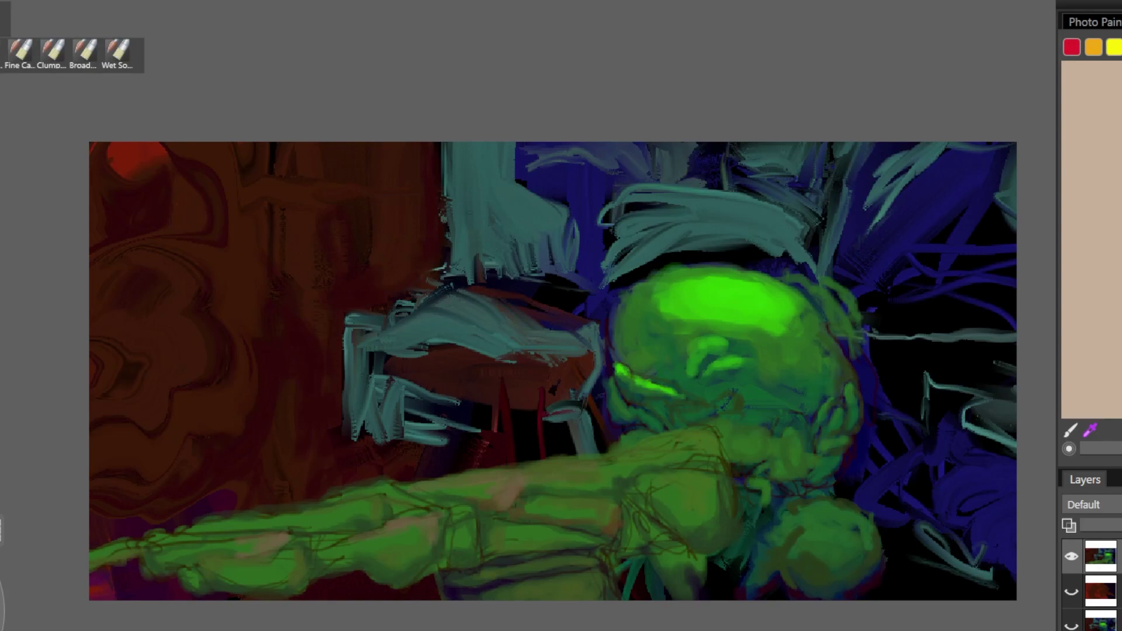
Step: Switch to Corel Painter and paint bright green highlight strokes along the outstretched arm's upper edge
{"action": "left_click_drag", "start_coordinate": [257, 521], "coordinate": [208, 523]}
{"action": "left_click_drag", "start_coordinate": [481, 476], "coordinate": [608, 452]}
{"action": "left_click_drag", "start_coordinate": [466, 499], "coordinate": [500, 502]}
{"action": "left_click_drag", "start_coordinate": [585, 454], "coordinate": [640, 450]}
{"action": "left_click_drag", "start_coordinate": [431, 482], "coordinate": [505, 481]}
Step: Sketch bright green outlines of a looped upper shape and a wide lower form between the arm and the head
{"action": "mouse_move", "coordinate": [556, 187]}
{"action": "left_mouse_down"}
{"action": "mouse_move", "coordinate": [611, 239]}
{"action": "mouse_move", "coordinate": [445, 348]}
{"action": "mouse_move", "coordinate": [450, 444]}
{"action": "mouse_move", "coordinate": [415, 404]}
{"action": "mouse_move", "coordinate": [433, 449]}
{"action": "left_mouse_up"}
{"action": "left_click_drag", "start_coordinate": [451, 394], "coordinate": [447, 436]}
{"action": "left_click_drag", "start_coordinate": [422, 449], "coordinate": [464, 457]}
{"action": "left_click_drag", "start_coordinate": [563, 237], "coordinate": [607, 205]}
{"action": "left_click_drag", "start_coordinate": [608, 217], "coordinate": [602, 326]}
{"action": "left_click_drag", "start_coordinate": [517, 221], "coordinate": [616, 200]}
{"action": "mouse_move", "coordinate": [597, 419]}
{"action": "left_mouse_down"}
{"action": "mouse_move", "coordinate": [471, 416]}
{"action": "mouse_move", "coordinate": [478, 459]}
{"action": "left_mouse_up"}
{"action": "left_click_drag", "start_coordinate": [494, 393], "coordinate": [611, 433]}
{"action": "scroll", "coordinate": [526, 386], "scroll_direction": "up", "scroll_amount": 4}
{"action": "scroll", "coordinate": [368, 418], "scroll_direction": "down", "scroll_amount": 1}
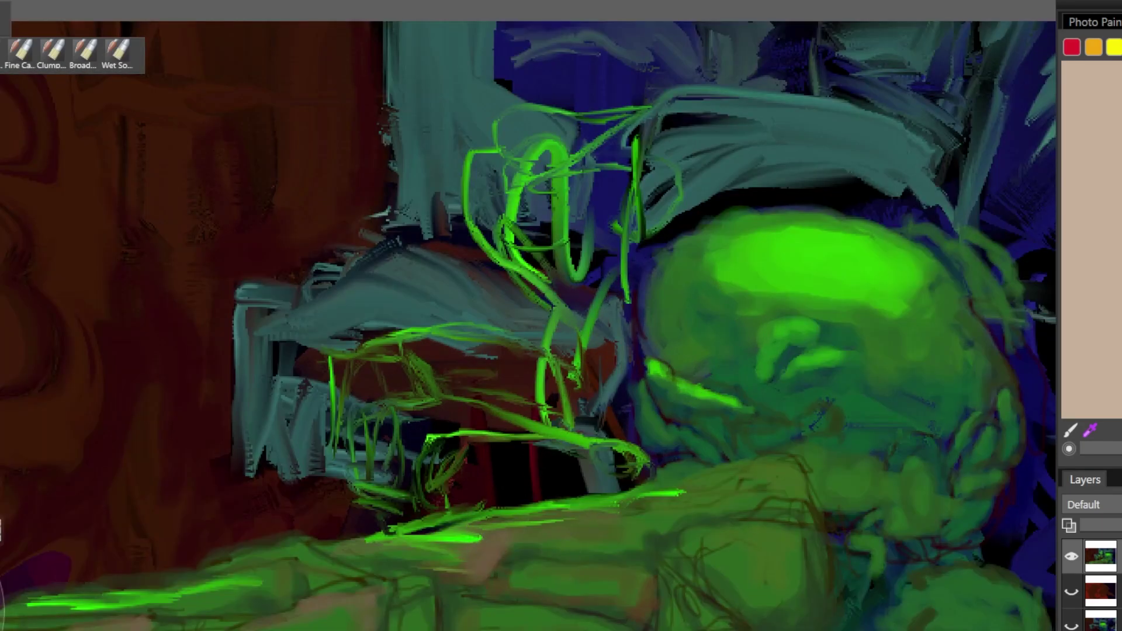
{"action": "scroll", "coordinate": [521, 446], "scroll_direction": "up", "scroll_amount": 2}
{"action": "mouse_move", "coordinate": [521, 446]}
{"action": "left_mouse_down"}
{"action": "mouse_move", "coordinate": [432, 436]}
{"action": "mouse_move", "coordinate": [320, 454]}
{"action": "left_mouse_up"}
{"action": "mouse_move", "coordinate": [394, 436]}
{"action": "left_mouse_down"}
{"action": "mouse_move", "coordinate": [327, 521]}
{"action": "mouse_move", "coordinate": [505, 318]}
{"action": "mouse_move", "coordinate": [468, 429]}
{"action": "mouse_move", "coordinate": [476, 447]}
{"action": "left_mouse_up"}
{"action": "key", "text": "ctrl+z"}
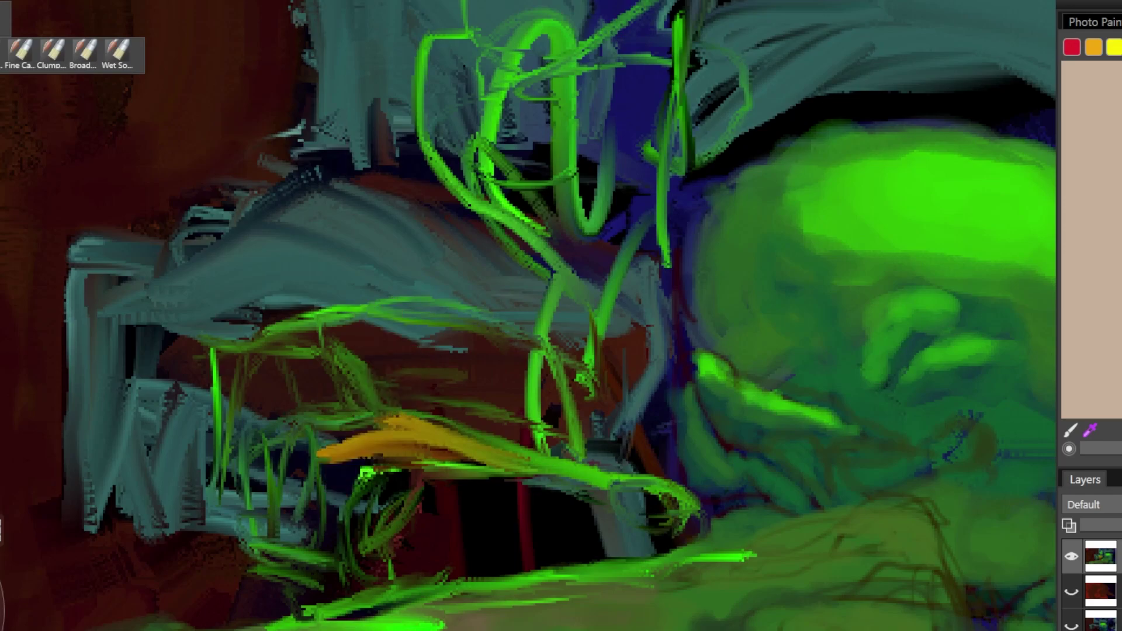
{"action": "key", "text": "ctrl+z"}
Step: Fill the lower green-outlined form and the looped shape above it with orange brush strokes
{"action": "mouse_move", "coordinate": [345, 321]}
{"action": "left_mouse_down"}
{"action": "mouse_move", "coordinate": [519, 426]}
{"action": "mouse_move", "coordinate": [412, 400]}
{"action": "mouse_move", "coordinate": [535, 432]}
{"action": "mouse_move", "coordinate": [328, 388]}
{"action": "left_mouse_up"}
{"action": "mouse_move", "coordinate": [304, 345]}
{"action": "left_mouse_down"}
{"action": "mouse_move", "coordinate": [225, 420]}
{"action": "mouse_move", "coordinate": [275, 403]}
{"action": "mouse_move", "coordinate": [421, 454]}
{"action": "mouse_move", "coordinate": [409, 479]}
{"action": "left_mouse_up"}
{"action": "mouse_move", "coordinate": [336, 543]}
{"action": "left_mouse_down"}
{"action": "mouse_move", "coordinate": [253, 446]}
{"action": "mouse_move", "coordinate": [257, 544]}
{"action": "left_mouse_up"}
{"action": "mouse_move", "coordinate": [514, 176]}
{"action": "left_mouse_down"}
{"action": "mouse_move", "coordinate": [532, 47]}
{"action": "mouse_move", "coordinate": [579, 211]}
{"action": "left_mouse_up"}
{"action": "left_click_drag", "start_coordinate": [444, 35], "coordinate": [468, 222]}
{"action": "scroll", "coordinate": [672, 333], "scroll_direction": "down", "scroll_amount": 5}
{"action": "scroll", "coordinate": [672, 333], "scroll_direction": "up", "scroll_amount": 3}
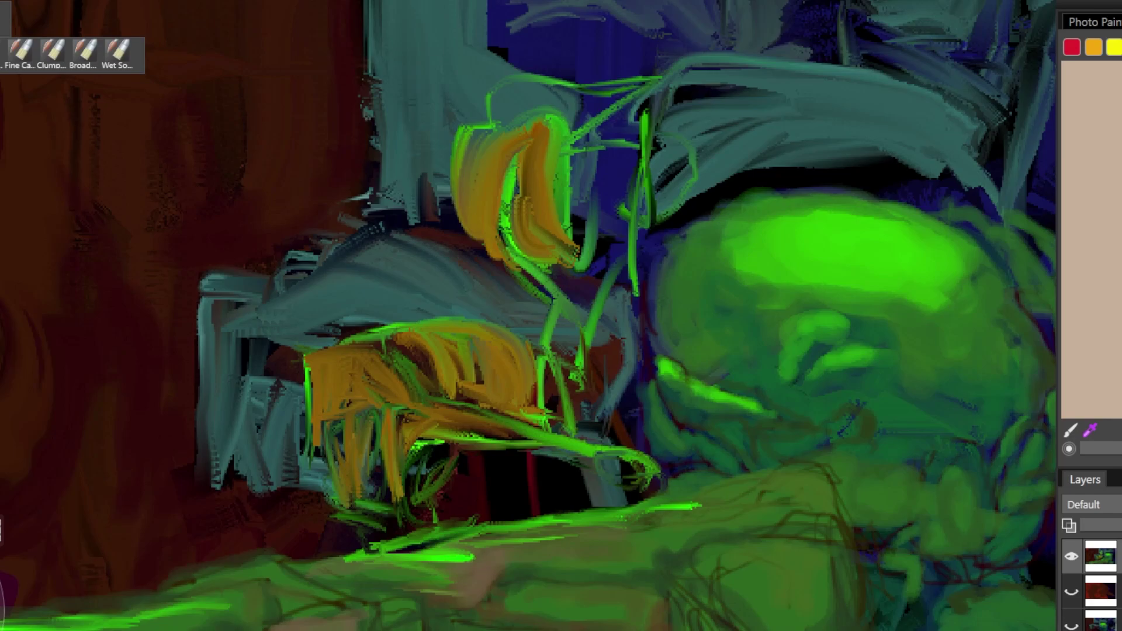
Step: Paint broad red strokes over the orange shapes above the arm, with branches spreading outward and one strand hanging down across the arm
{"action": "mouse_move", "coordinate": [451, 146]}
{"action": "left_mouse_down"}
{"action": "mouse_move", "coordinate": [543, 76]}
{"action": "mouse_move", "coordinate": [213, 163]}
{"action": "mouse_move", "coordinate": [362, 140]}
{"action": "mouse_move", "coordinate": [759, 134]}
{"action": "left_mouse_up"}
{"action": "left_click_drag", "start_coordinate": [619, 155], "coordinate": [834, 195]}
{"action": "mouse_move", "coordinate": [900, 180]}
{"action": "left_mouse_down"}
{"action": "mouse_move", "coordinate": [650, 221]}
{"action": "mouse_move", "coordinate": [596, 422]}
{"action": "left_mouse_up"}
{"action": "mouse_move", "coordinate": [520, 313]}
{"action": "left_mouse_down"}
{"action": "mouse_move", "coordinate": [316, 419]}
{"action": "mouse_move", "coordinate": [469, 508]}
{"action": "left_mouse_up"}
{"action": "left_click_drag", "start_coordinate": [456, 386], "coordinate": [456, 630]}
{"action": "scroll", "coordinate": [766, 282], "scroll_direction": "down", "scroll_amount": 3}
{"action": "scroll", "coordinate": [751, 235], "scroll_direction": "up", "scroll_amount": 2}
Step: Paint turquoise strokes over the red form, building a looped upper shape, spreading side branches and vertical strands beside the green head
{"action": "mouse_move", "coordinate": [483, 213]}
{"action": "left_mouse_down"}
{"action": "mouse_move", "coordinate": [584, 142]}
{"action": "mouse_move", "coordinate": [553, 374]}
{"action": "left_mouse_up"}
{"action": "left_click_drag", "start_coordinate": [625, 146], "coordinate": [602, 234]}
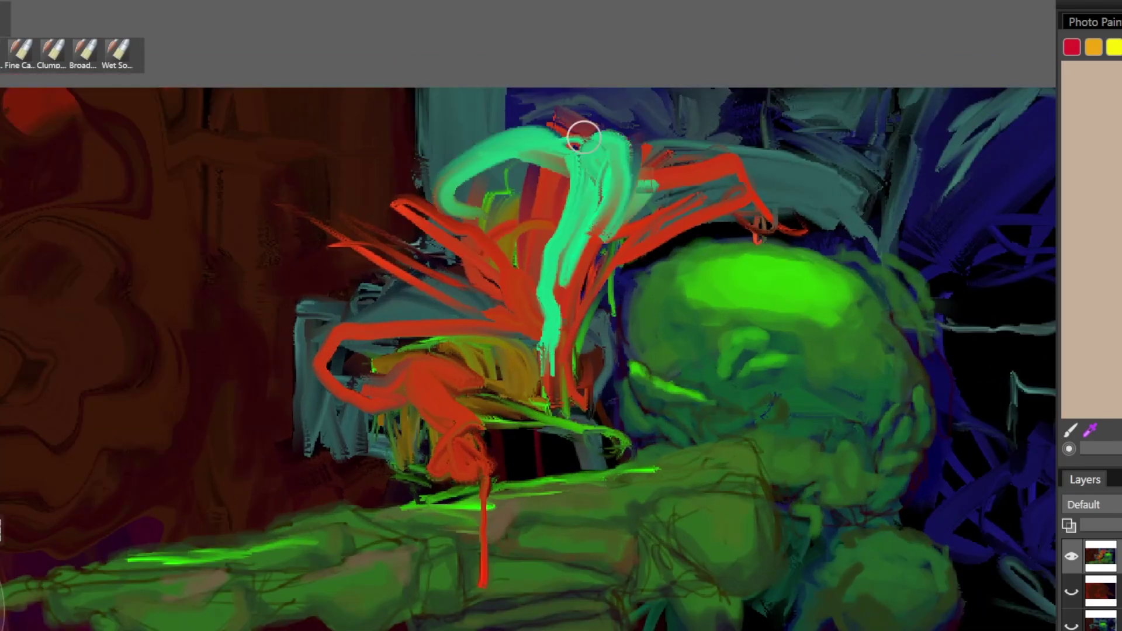
{"action": "left_click_drag", "start_coordinate": [423, 138], "coordinate": [617, 143]}
{"action": "left_click_drag", "start_coordinate": [634, 161], "coordinate": [608, 237]}
{"action": "left_click_drag", "start_coordinate": [558, 210], "coordinate": [519, 420]}
{"action": "left_click_drag", "start_coordinate": [523, 269], "coordinate": [421, 283]}
{"action": "left_click_drag", "start_coordinate": [521, 281], "coordinate": [377, 320]}
{"action": "mouse_move", "coordinate": [451, 310]}
{"action": "left_mouse_down"}
{"action": "mouse_move", "coordinate": [327, 397]}
{"action": "mouse_move", "coordinate": [374, 386]}
{"action": "left_mouse_up"}
{"action": "mouse_move", "coordinate": [456, 210]}
{"action": "left_mouse_down"}
{"action": "mouse_move", "coordinate": [601, 218]}
{"action": "mouse_move", "coordinate": [607, 421]}
{"action": "left_mouse_up"}
{"action": "left_click_drag", "start_coordinate": [446, 143], "coordinate": [374, 158]}
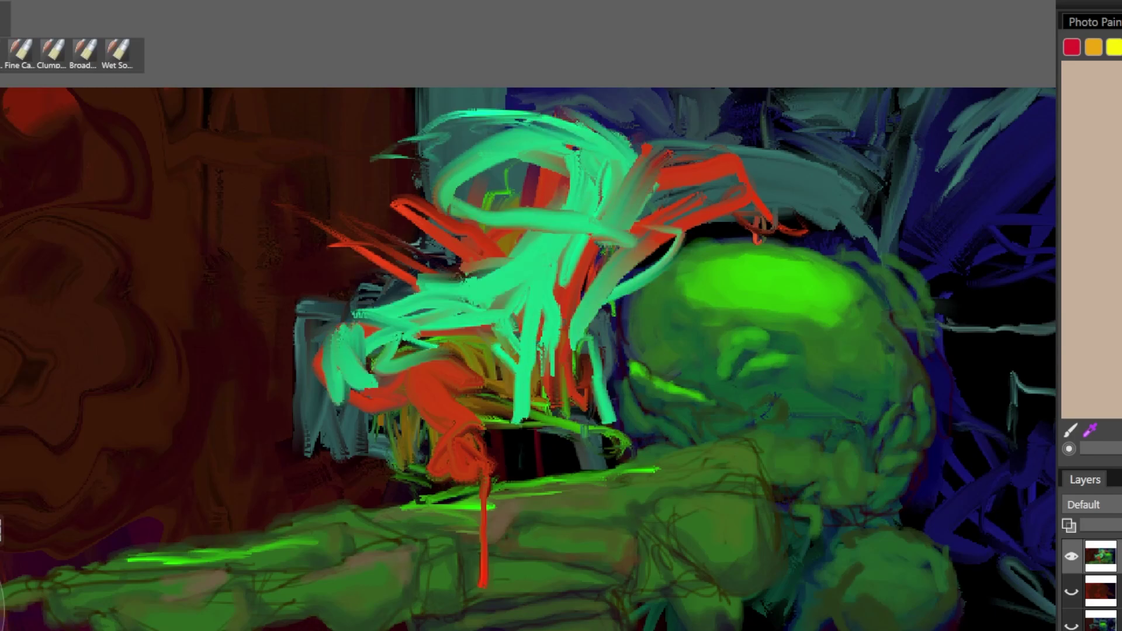
{"action": "left_click_drag", "start_coordinate": [566, 396], "coordinate": [577, 453]}
Step: Select the whole canvas, bring the updated painting into the enzok document in Clip Studio Paint, and inspect it there
{"action": "scroll", "coordinate": [850, 378], "scroll_direction": "down", "scroll_amount": 3}
{"action": "scroll", "coordinate": [849, 378], "scroll_direction": "up", "scroll_amount": 2}
{"action": "key", "text": "ctrl+a"}
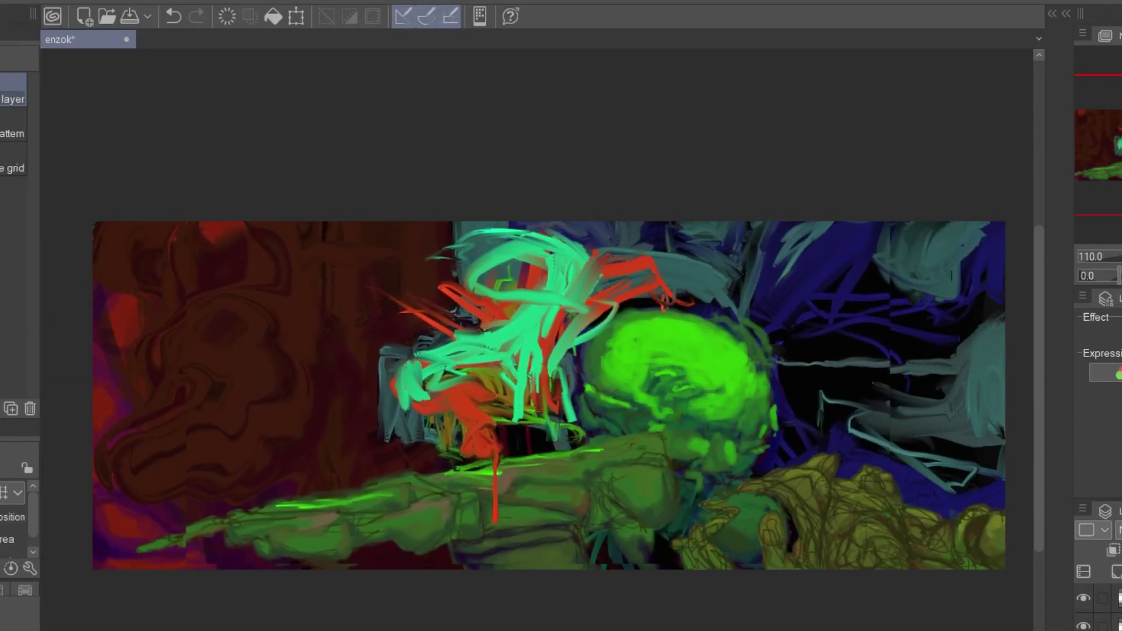
{"action": "mouse_move", "coordinate": [548, 351]}
{"action": "left_mouse_down"}
{"action": "mouse_move", "coordinate": [545, 388]}
{"action": "mouse_move", "coordinate": [557, 357]}
{"action": "left_mouse_up"}
{"action": "scroll", "coordinate": [584, 497], "scroll_direction": "up", "scroll_amount": 5}
{"action": "scroll", "coordinate": [736, 351], "scroll_direction": "down", "scroll_amount": 3}
{"action": "scroll", "coordinate": [830, 337], "scroll_direction": "up", "scroll_amount": 8}
{"action": "scroll", "coordinate": [584, 281], "scroll_direction": "up", "scroll_amount": 6}
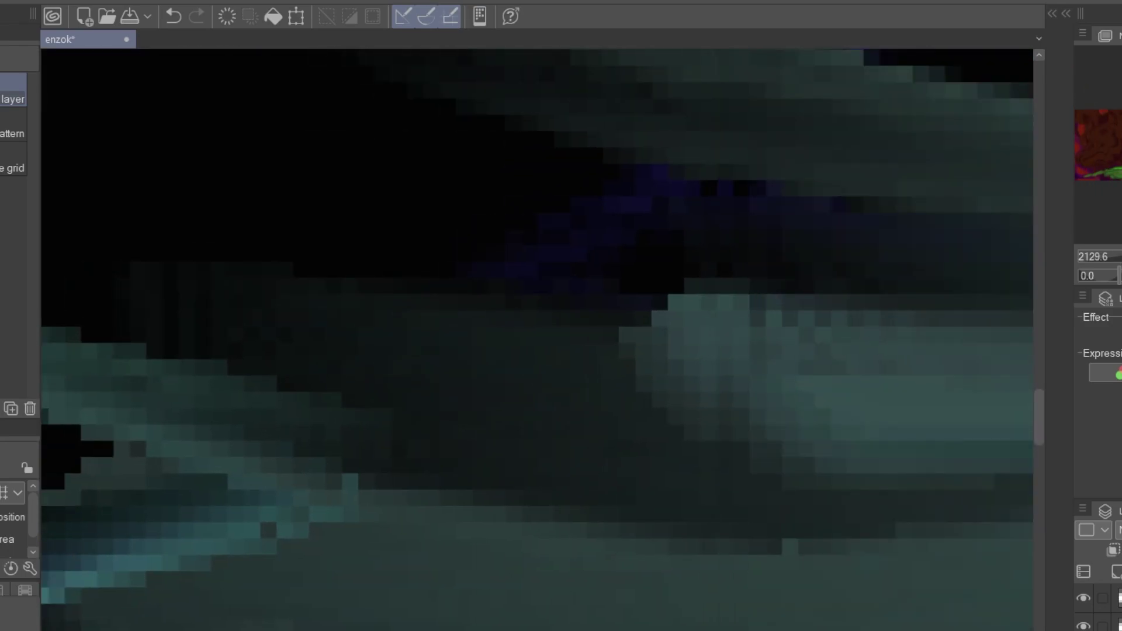
{"action": "scroll", "coordinate": [538, 339], "scroll_direction": "down", "scroll_amount": 10}
{"action": "scroll", "coordinate": [242, 508], "scroll_direction": "up", "scroll_amount": 2}
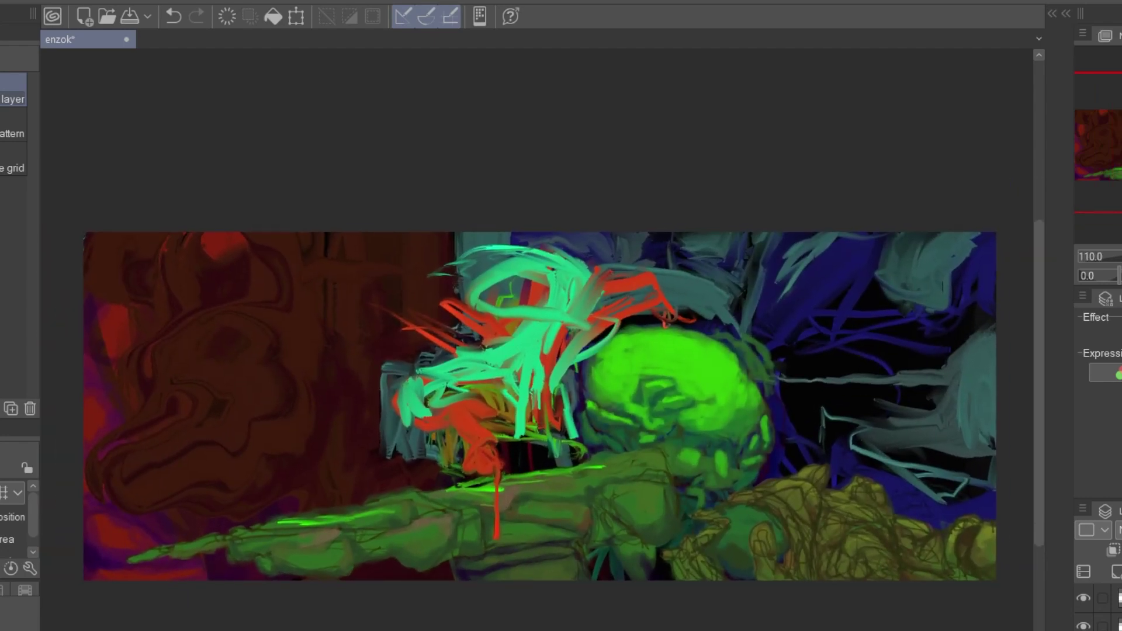
Step: Sketch a thin yellow figure with spiky hair, simple facial lines, shoulders and a long torso on the dark red background
{"action": "key", "text": "b"}
{"action": "scroll", "coordinate": [291, 256], "scroll_direction": "up", "scroll_amount": 4}
{"action": "mouse_move", "coordinate": [338, 230]}
{"action": "left_mouse_down"}
{"action": "mouse_move", "coordinate": [409, 153]}
{"action": "mouse_move", "coordinate": [455, 230]}
{"action": "left_mouse_up"}
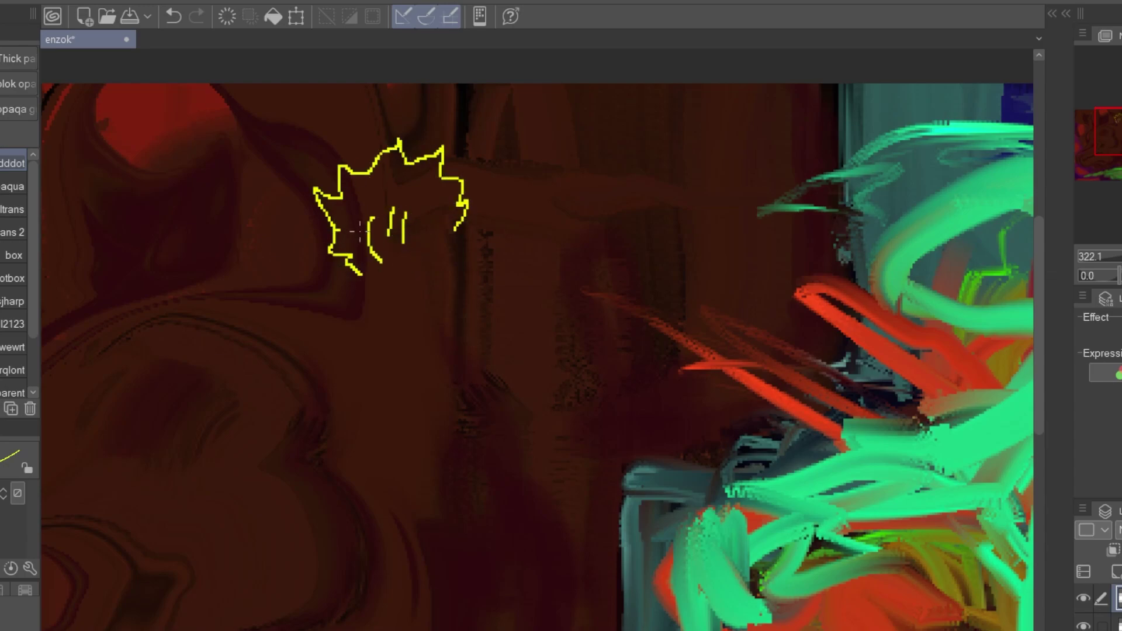
{"action": "left_click_drag", "start_coordinate": [360, 280], "coordinate": [365, 445]}
{"action": "left_click_drag", "start_coordinate": [412, 284], "coordinate": [411, 466]}
{"action": "left_click_drag", "start_coordinate": [465, 295], "coordinate": [498, 433]}
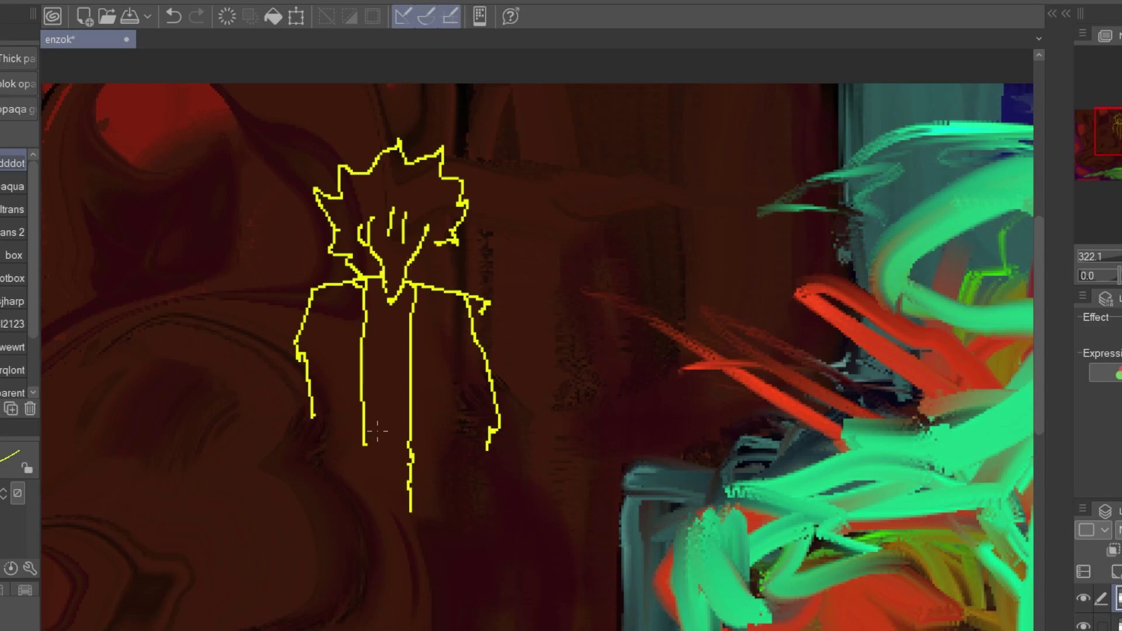
Step: Erase the line along one side of the yellow figure's face and add an inner contour beside the arm on that side
{"action": "key", "text": "e"}
{"action": "left_click_drag", "start_coordinate": [439, 241], "coordinate": [419, 236]}
{"action": "key", "text": "b"}
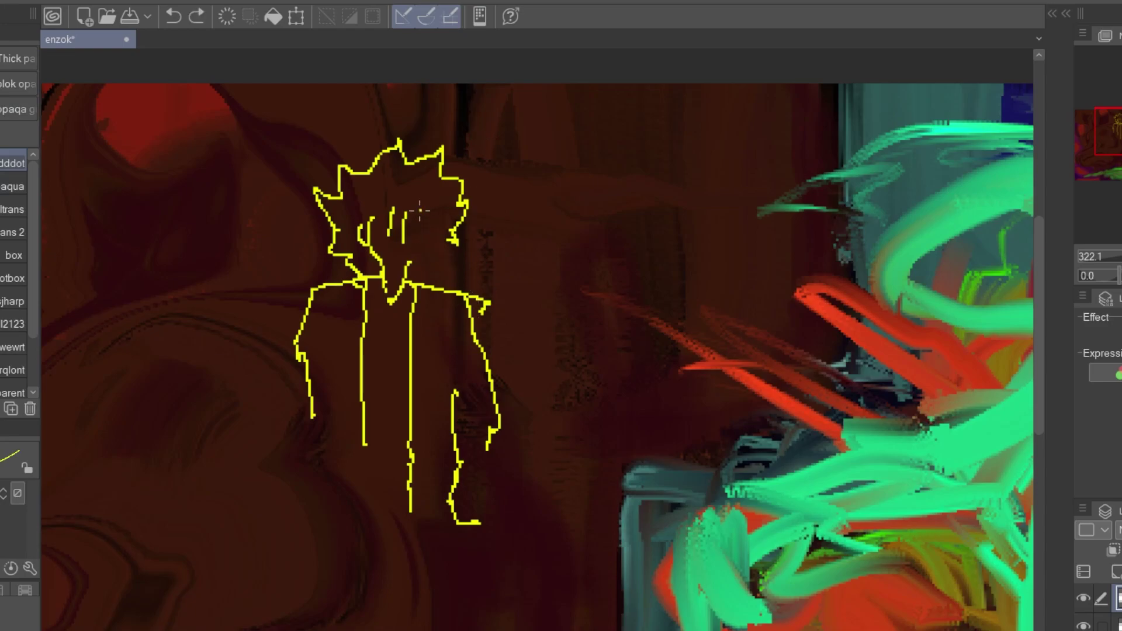
{"action": "scroll", "coordinate": [595, 389], "scroll_direction": "down", "scroll_amount": 5}
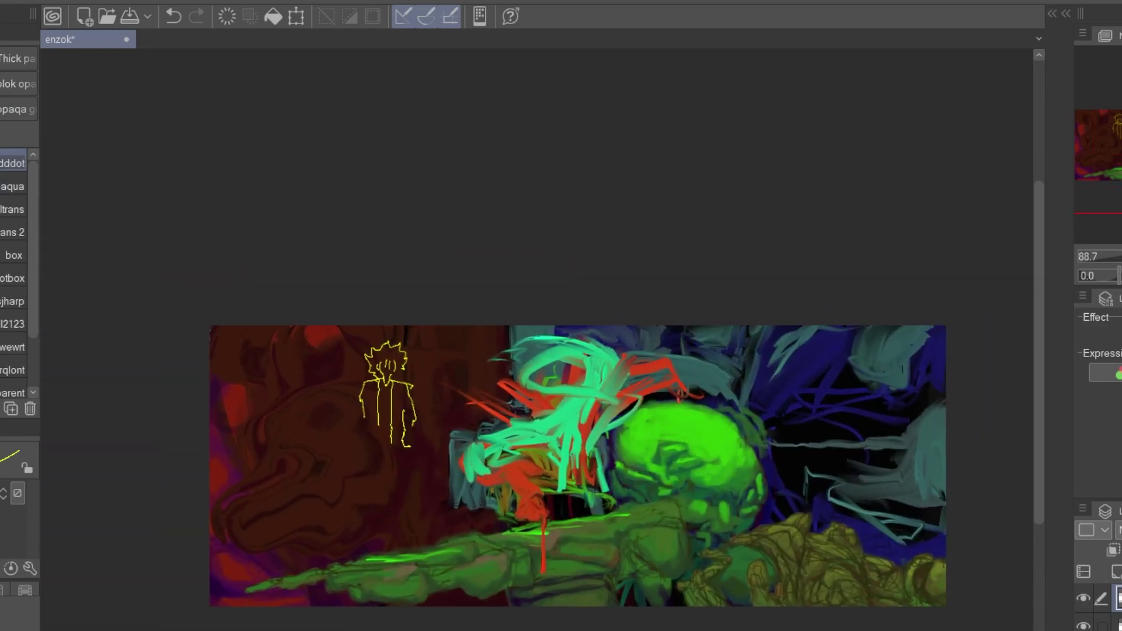
{"action": "scroll", "coordinate": [888, 111], "scroll_direction": "down", "scroll_amount": 1}
{"action": "scroll", "coordinate": [805, 558], "scroll_direction": "up", "scroll_amount": 5}
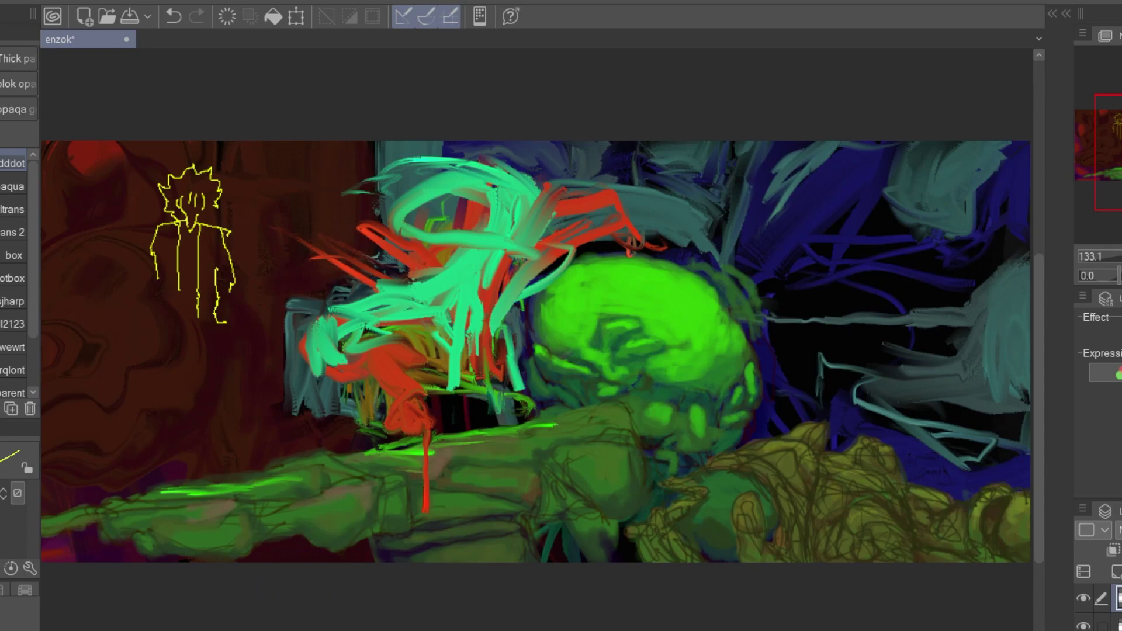